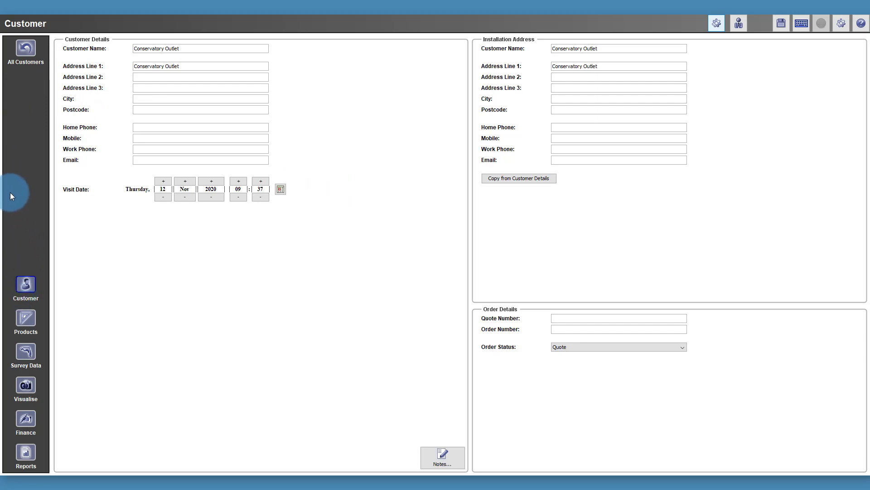
Look through the survey data pages, from Site Specification through Site Clearance, Existing Utilities, Ground Work and Openings to Extras
left_click(24, 357)
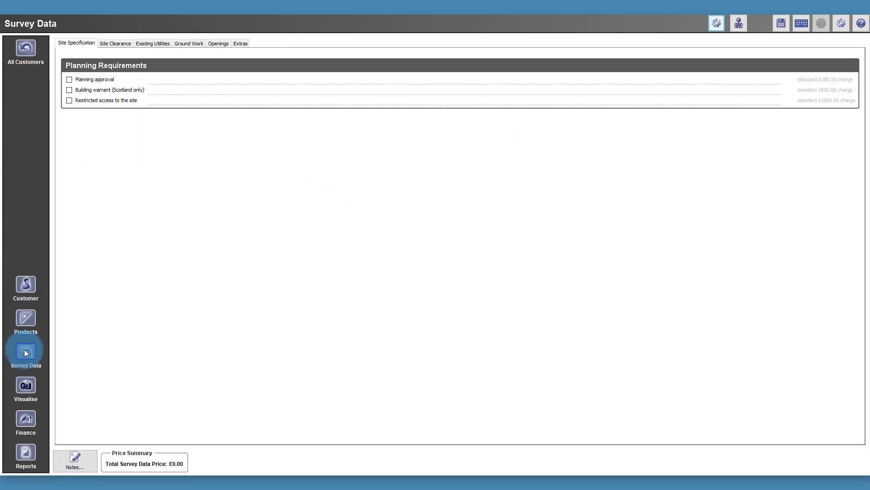
left_click(121, 44)
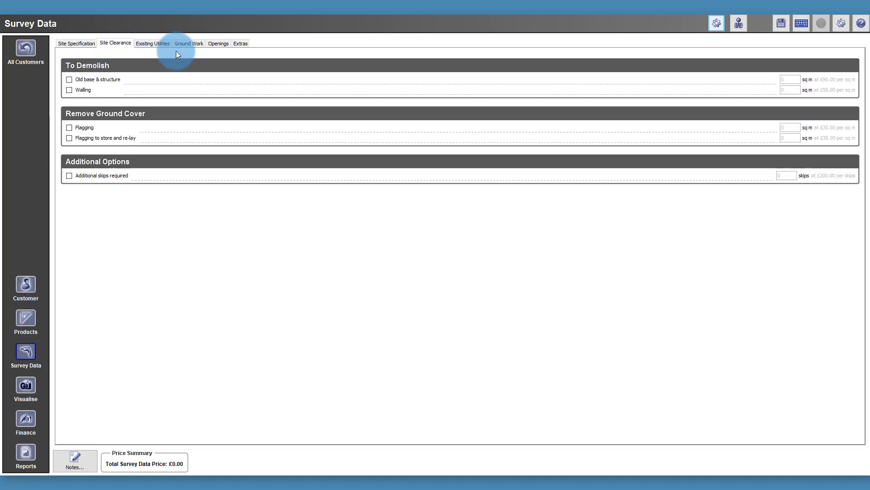
left_click(155, 44)
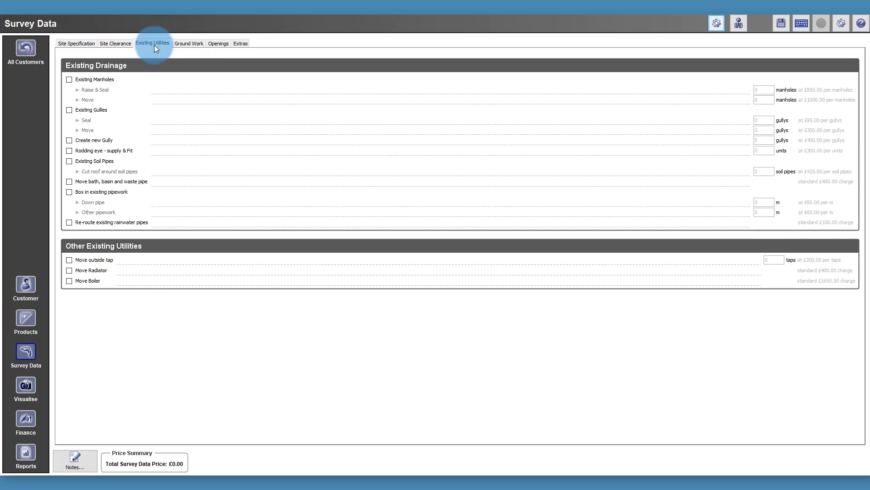
left_click(196, 44)
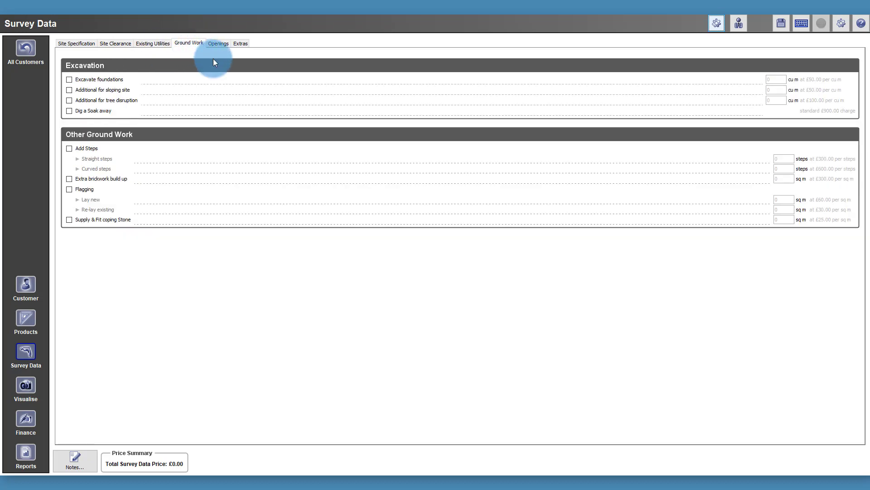
left_click(220, 45)
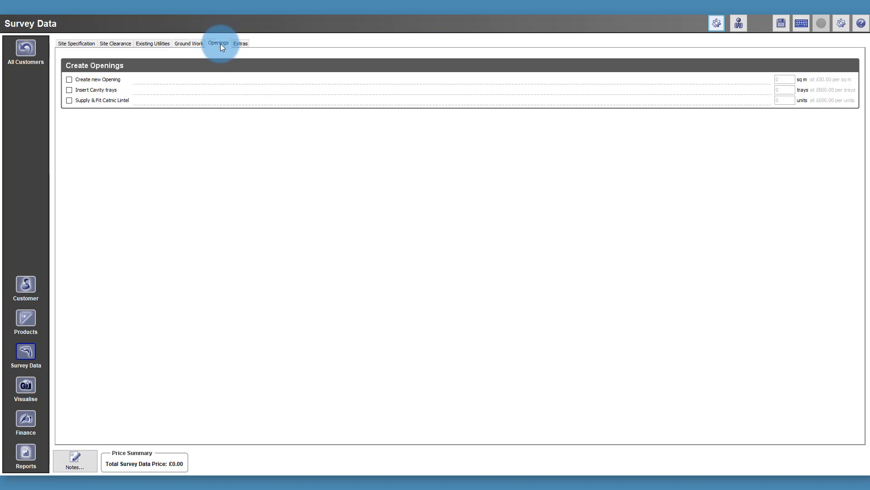
left_click(242, 45)
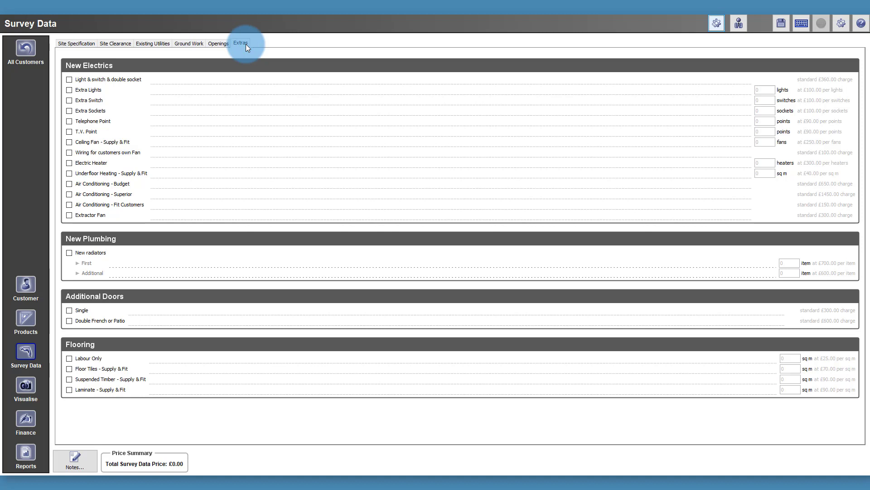
Include planning approval in the site specification and require 1 additional skip under site clearance
left_click(60, 47)
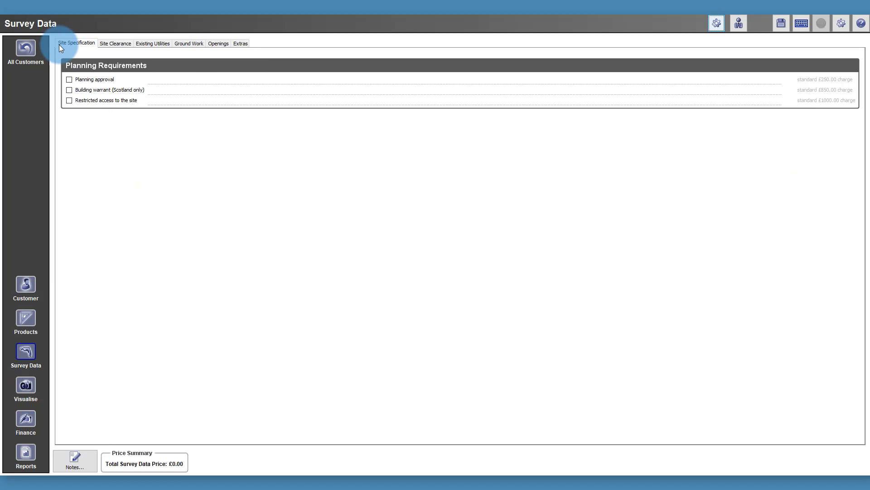
left_click(69, 79)
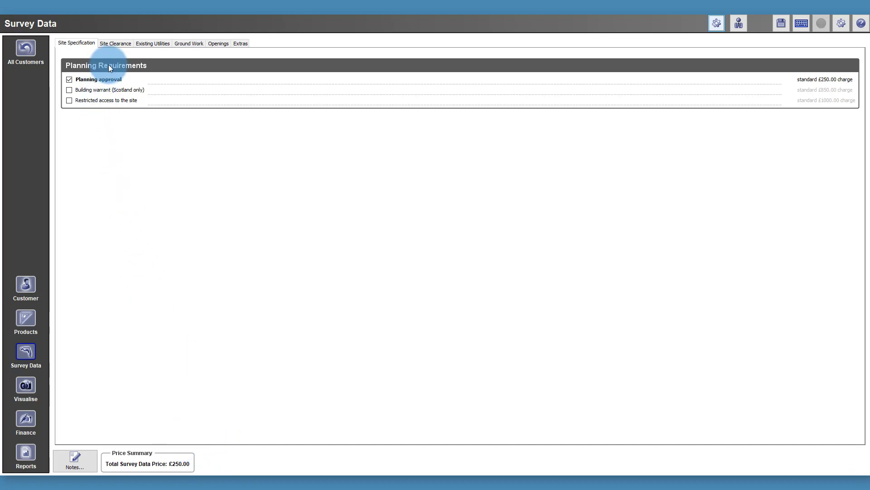
left_click(126, 44)
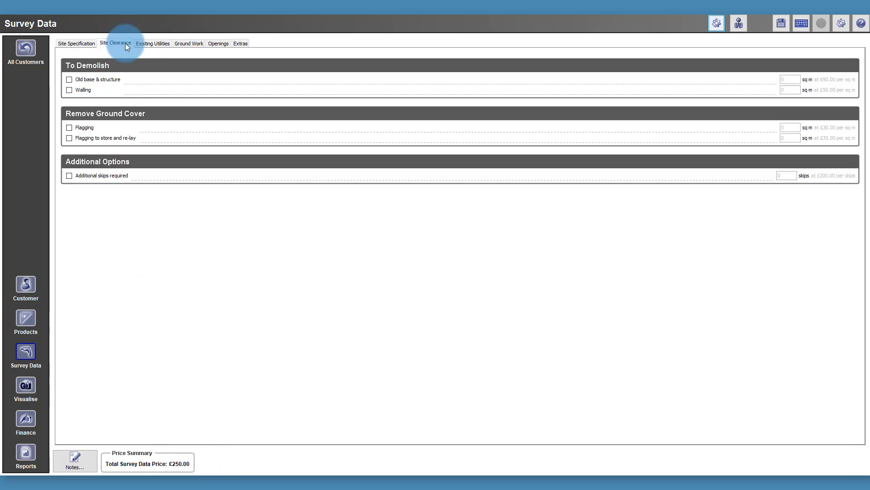
left_click(69, 176)
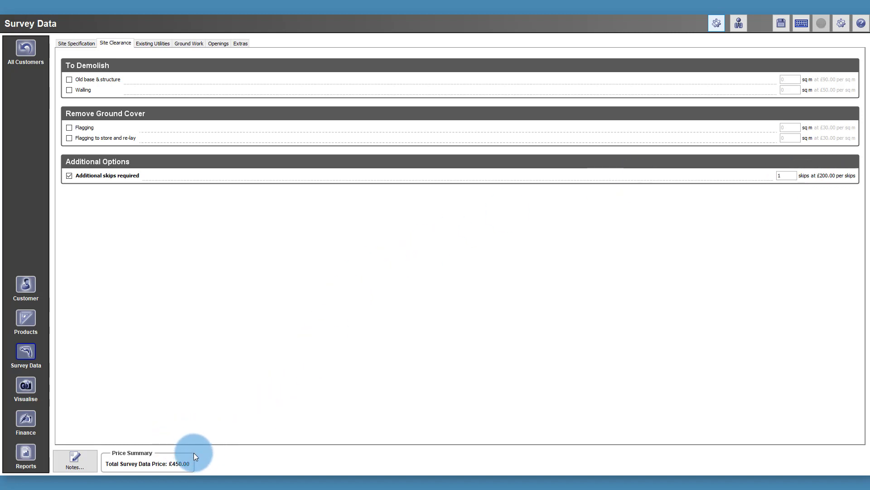
key("Tab")
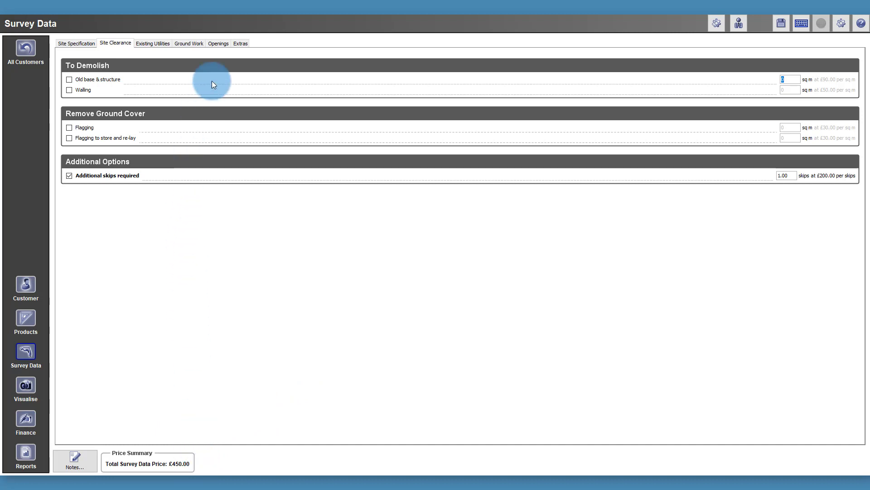
Add 4 extra switches, 2 extra sockets and an extractor fan to the new electrics extras
left_click(237, 42)
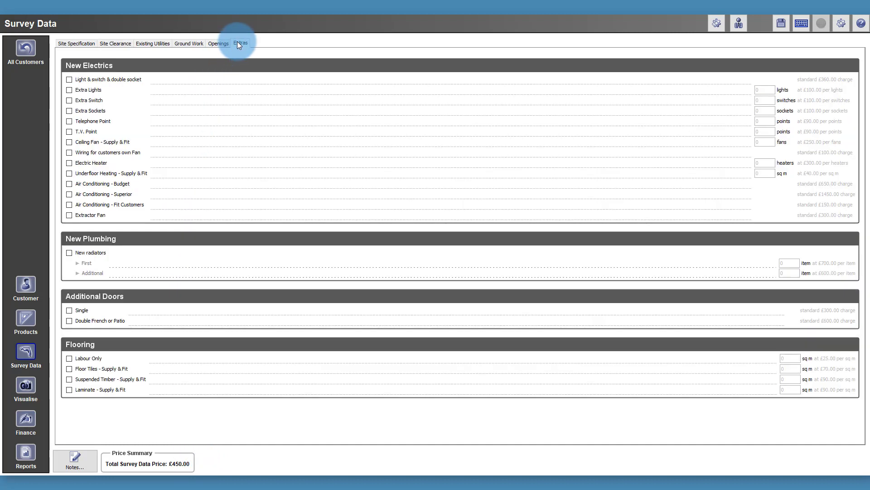
left_click(68, 101)
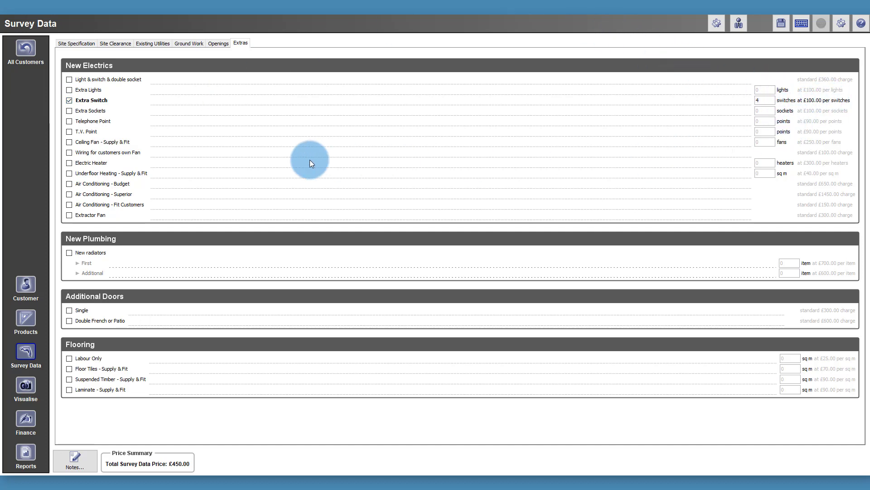
left_click(73, 110)
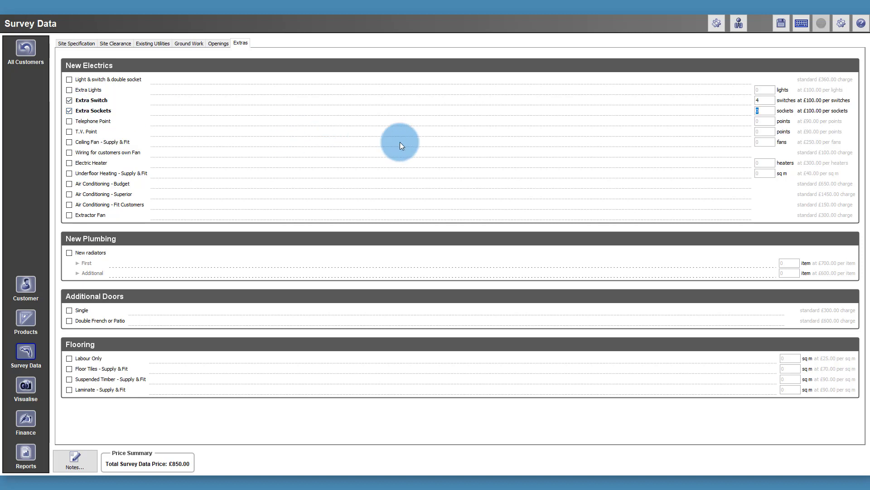
type("2")
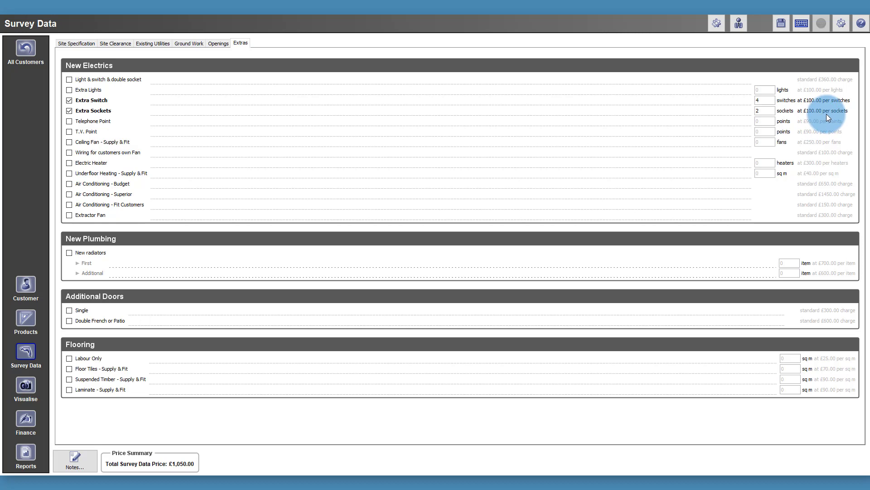
left_click(71, 216)
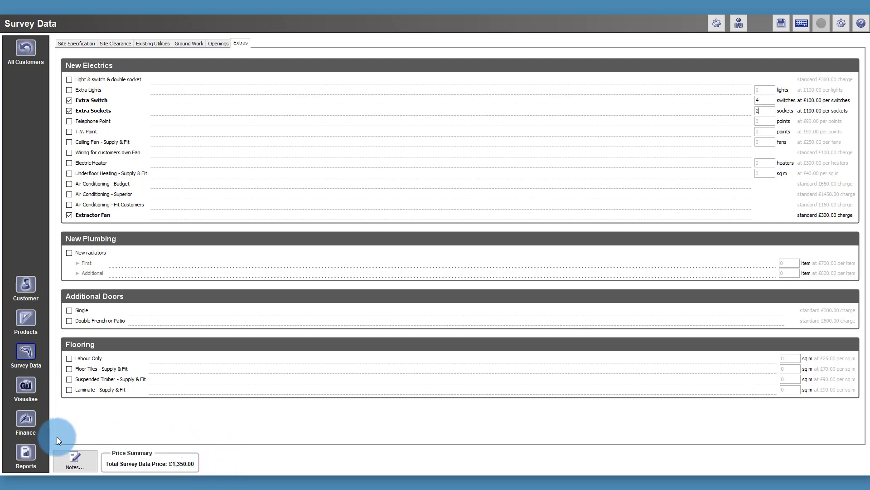
Create the standard Quote report and view its survey data and payment summary pages
left_click(28, 452)
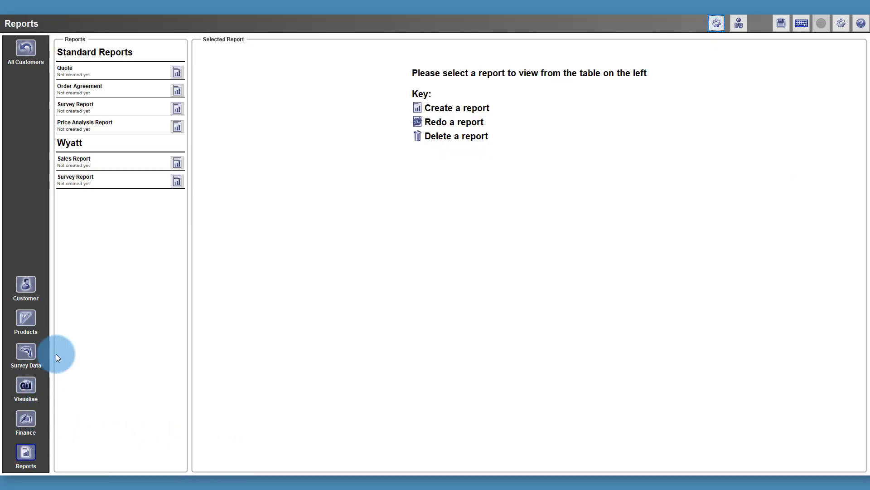
left_click(176, 72)
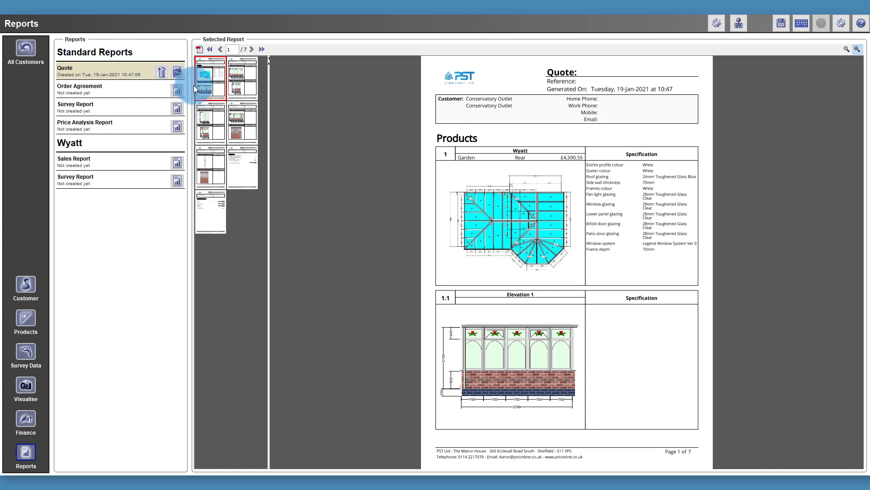
left_click(253, 164)
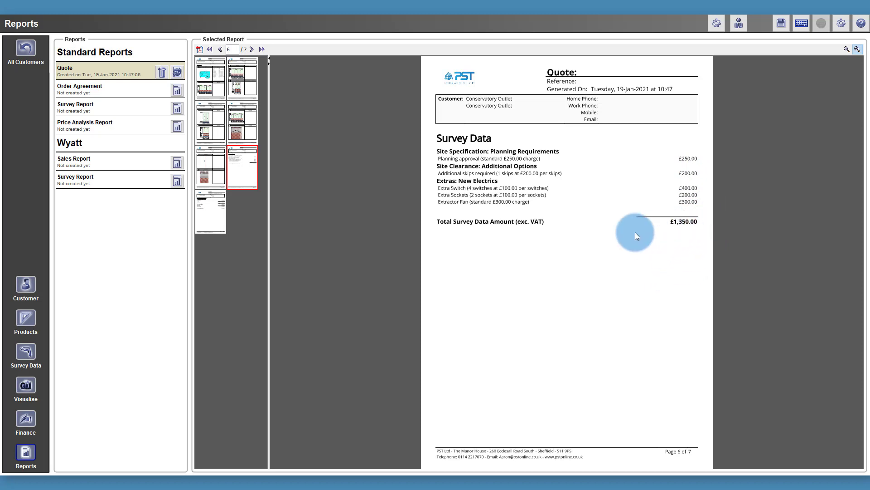
left_click(220, 223)
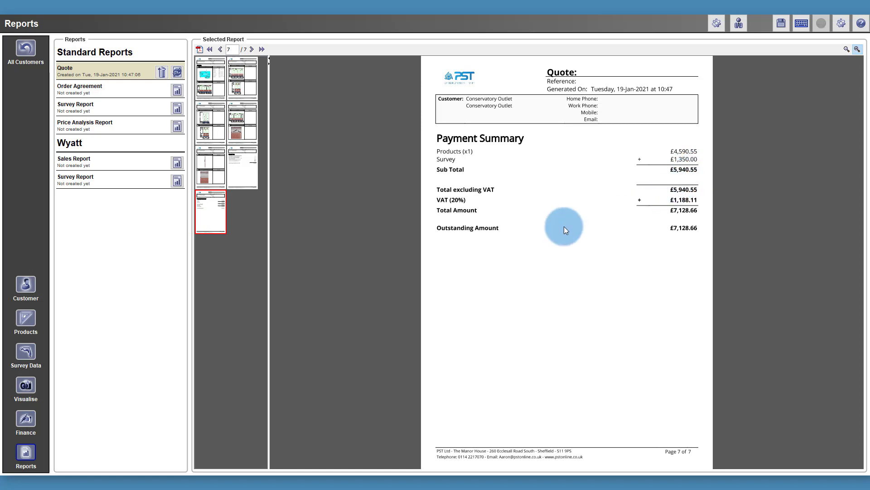
Return to the customer list, saving the current project, and open the survey data content settings in the preferences
left_click(28, 60)
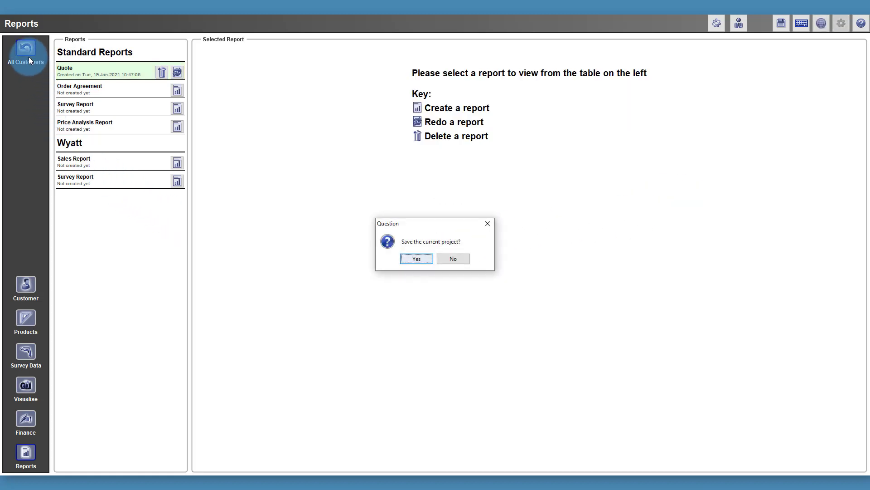
left_click(421, 257)
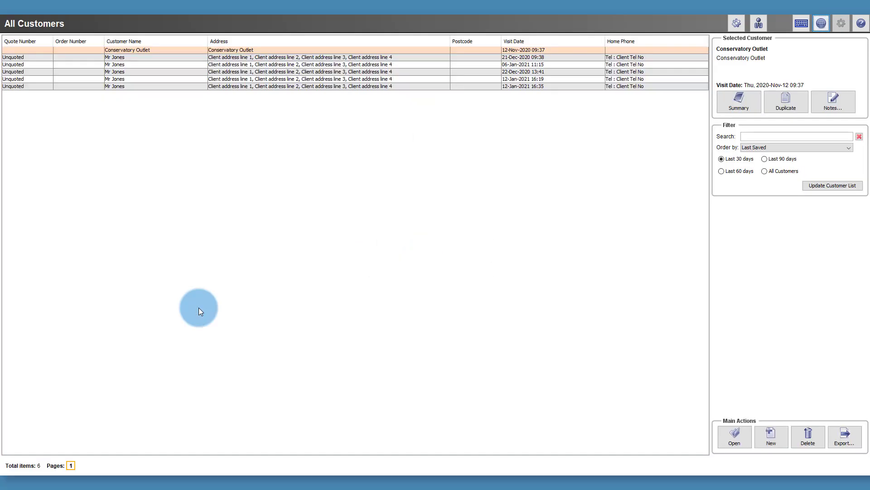
left_click(823, 19)
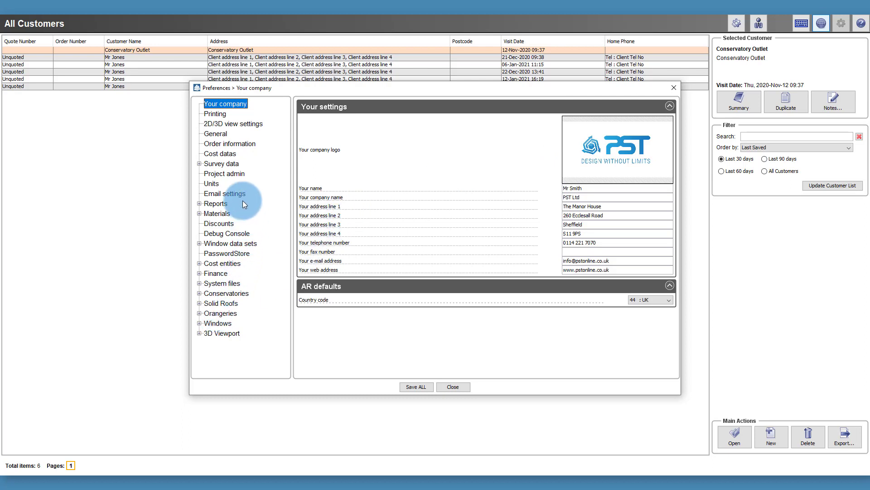
left_click(219, 164)
left_click(199, 163)
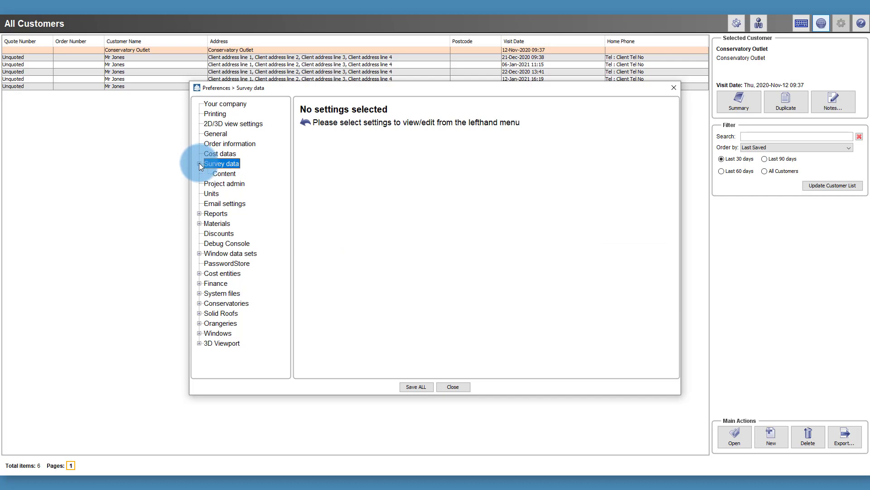
left_click(219, 175)
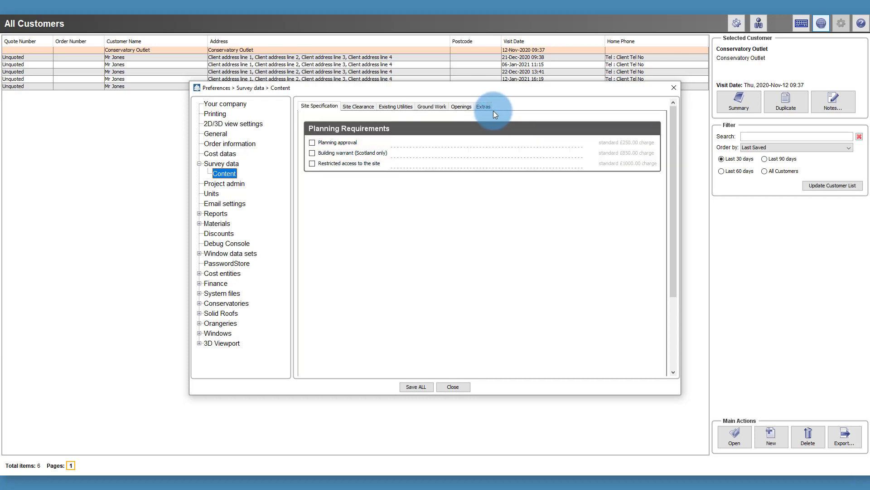
Add a new survey data page after the Extras page
left_click(485, 107)
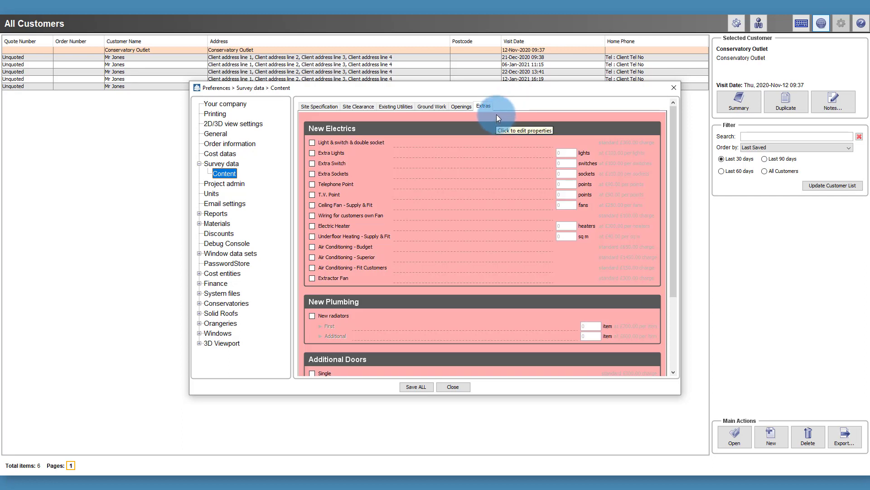
left_click(497, 116)
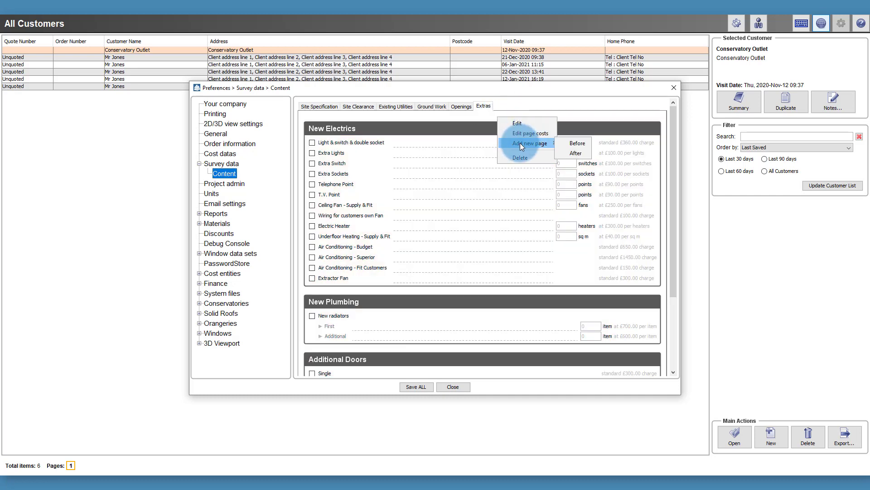
left_click(574, 152)
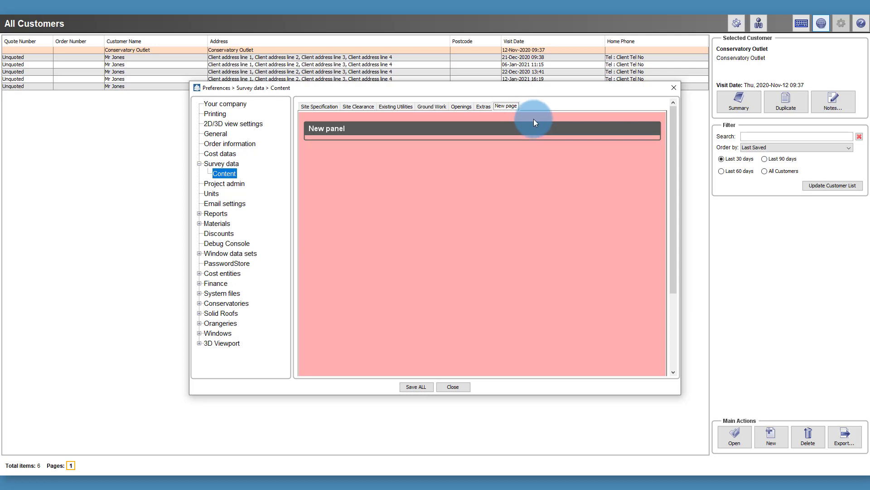
Change the new survey page's title to "Test Page"
right_click(540, 169)
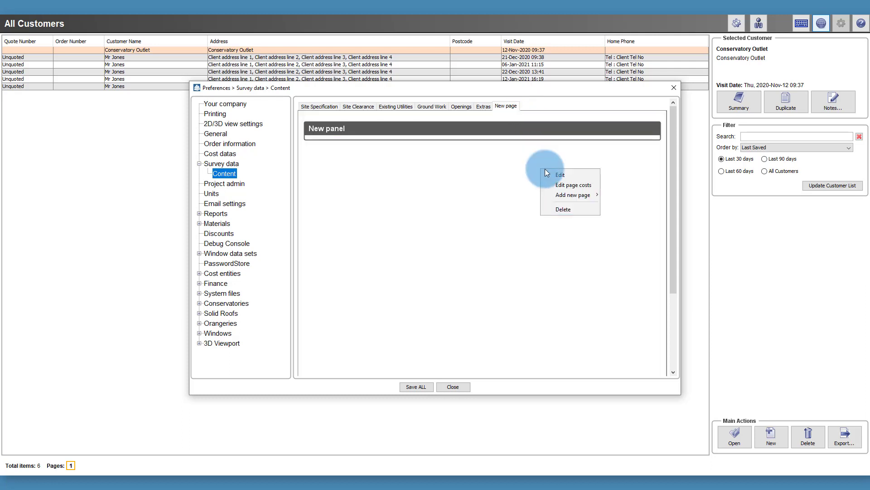
left_click(553, 173)
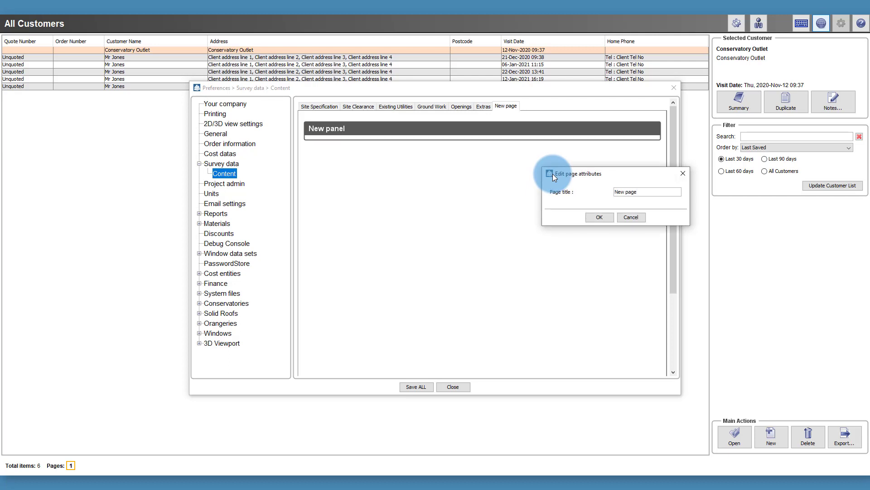
key("BackSpace")
key("BackSpace")
key("BackSpace")
key("BackSpace")
key("BackSpace")
key("BackSpace")
key("BackSpace")
key("BackSpace")
type("Test Page")
left_click(598, 218)
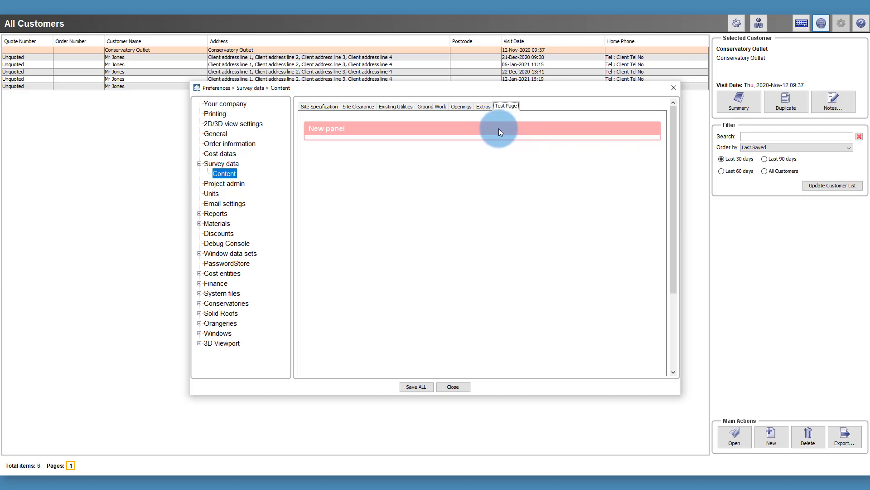
Change the title of the panel on Test Page to "Category A"
right_click(388, 129)
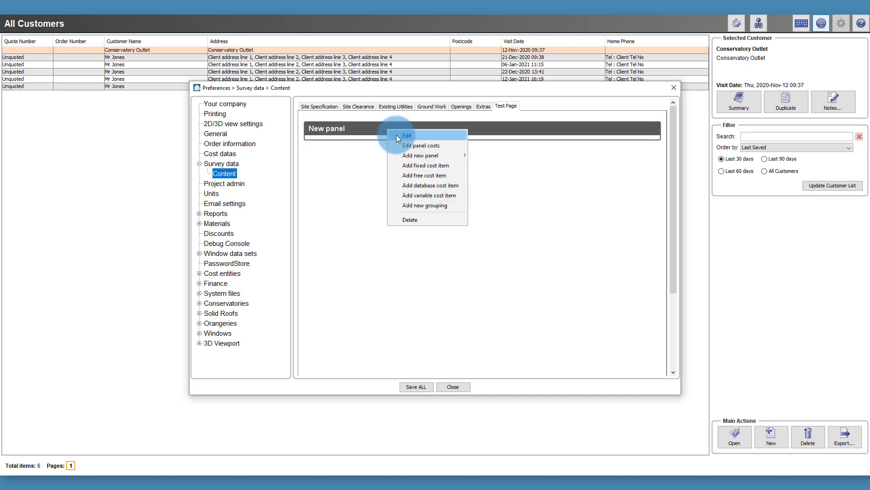
left_click(396, 134)
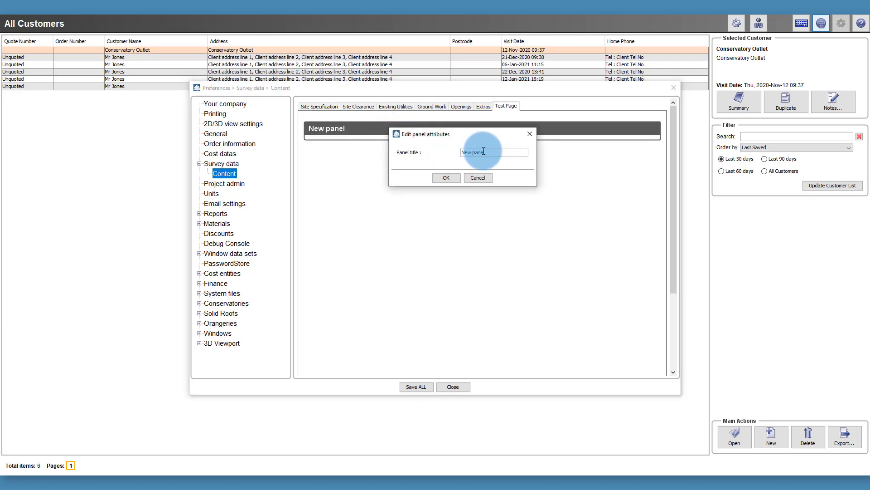
left_click_drag(484, 151, 455, 154)
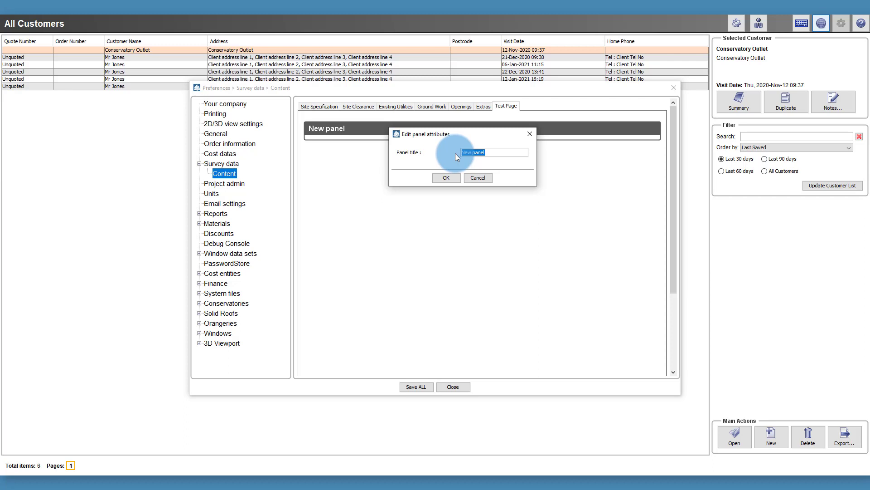
type("Category A")
left_click(447, 177)
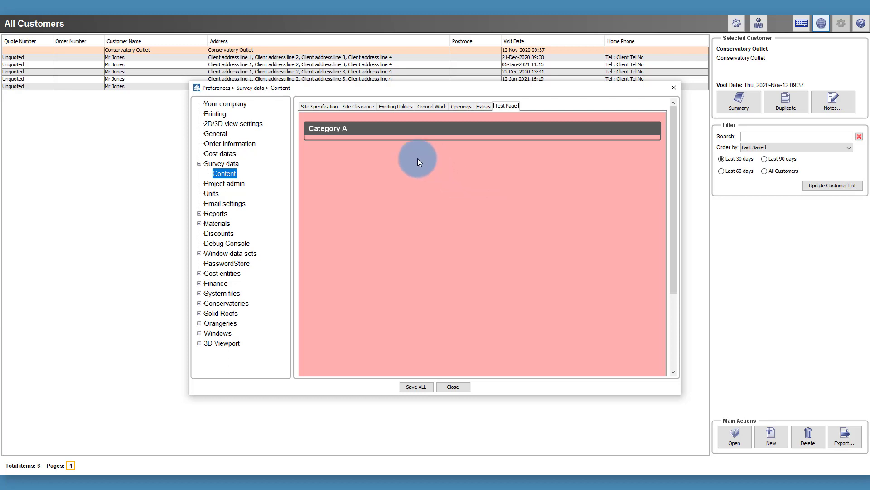
Add a new panel after the Category A panel on Test Page
left_click(371, 130)
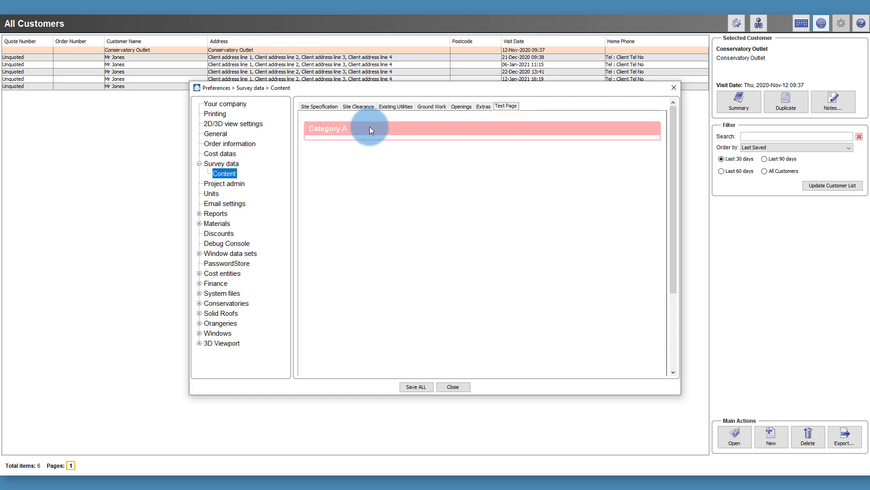
right_click(371, 130)
mouse_move(391, 154)
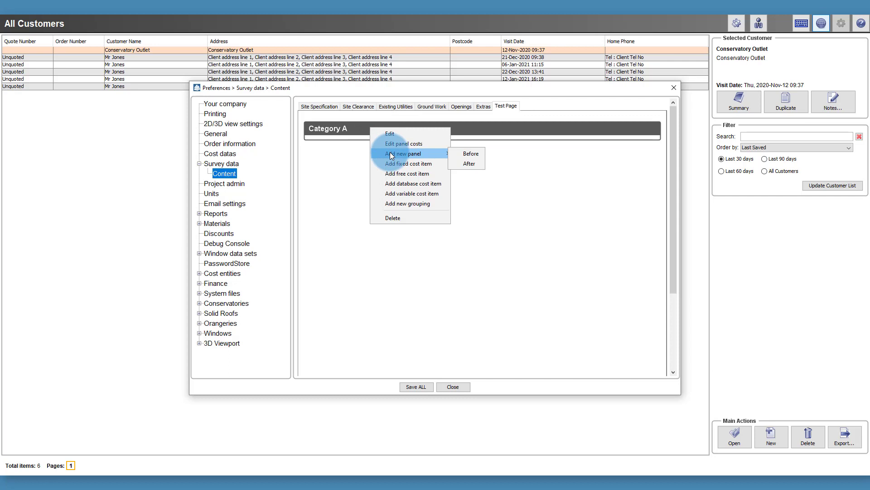
left_click(469, 164)
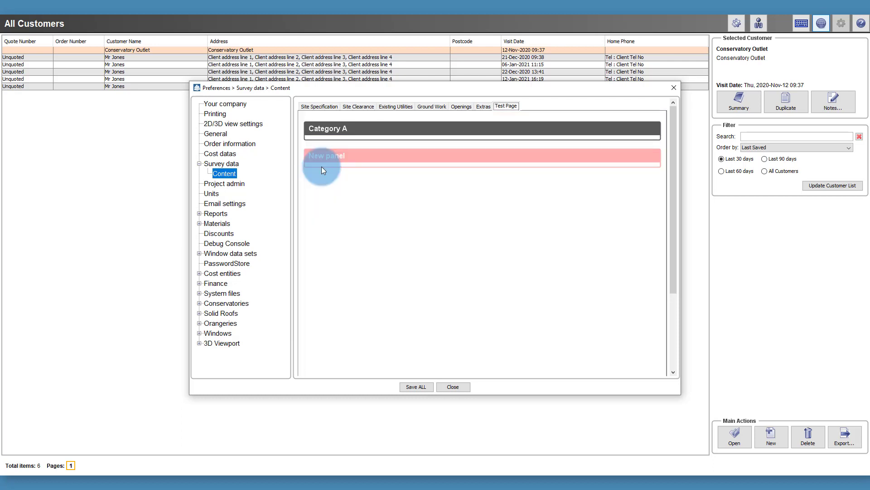
Change the title of the new panel below Category A to "Category B"
right_click(327, 158)
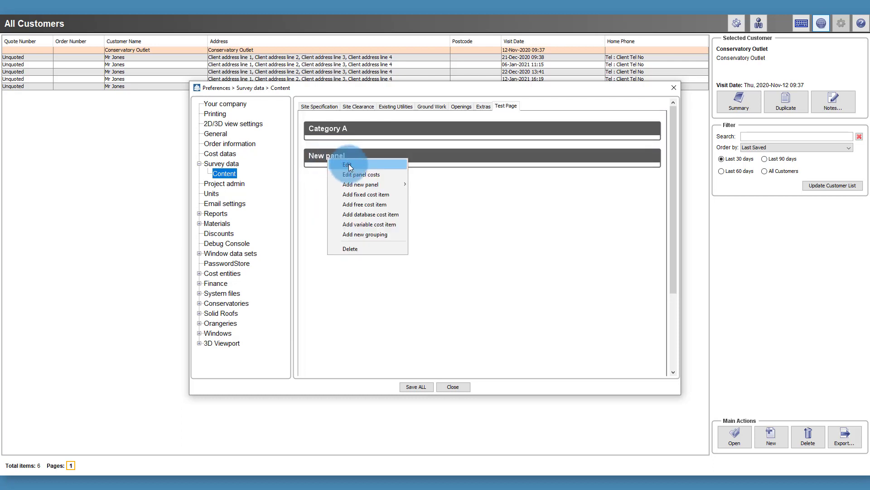
left_click(349, 165)
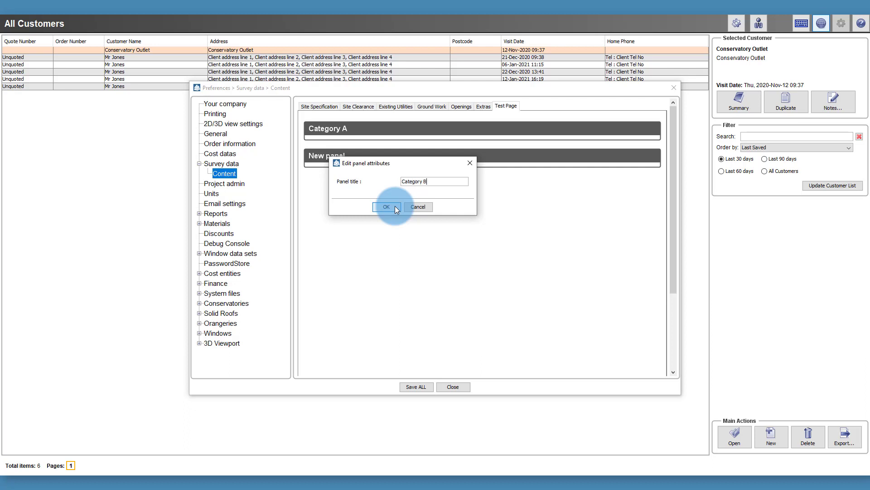
type("Category B")
left_click(395, 206)
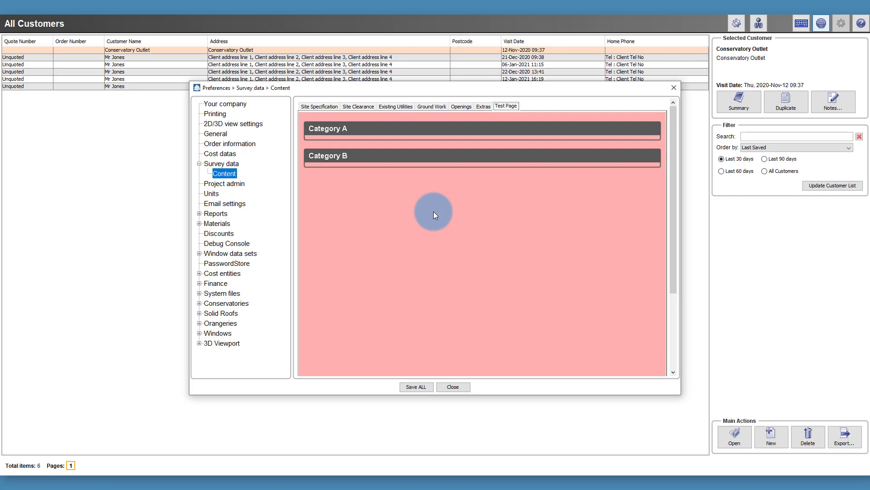
Add a fixed cost item to the Category A panel
left_click(353, 131)
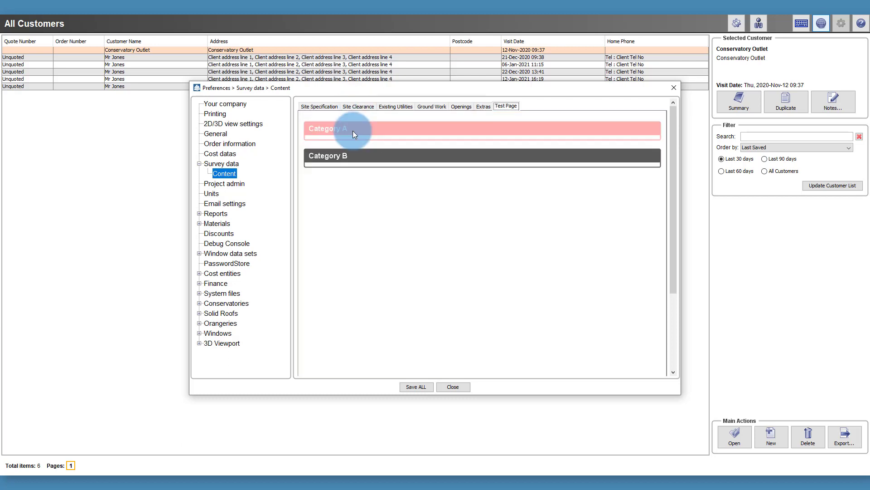
right_click(353, 128)
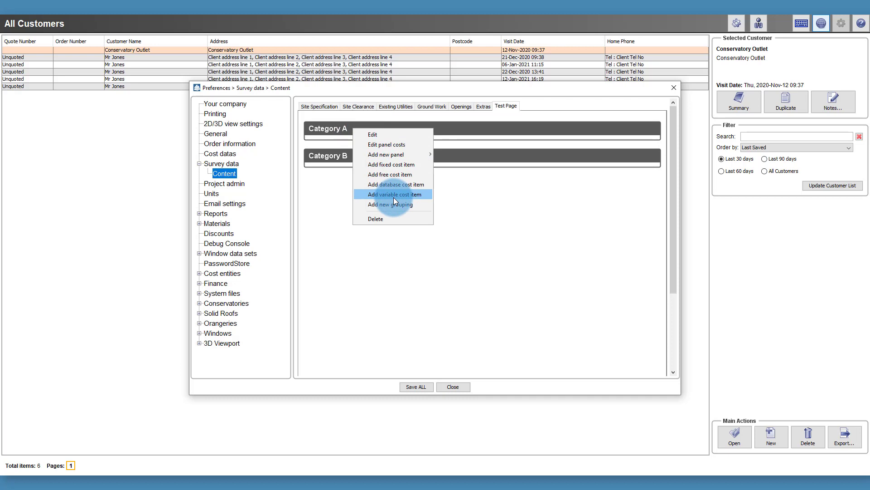
left_click(407, 165)
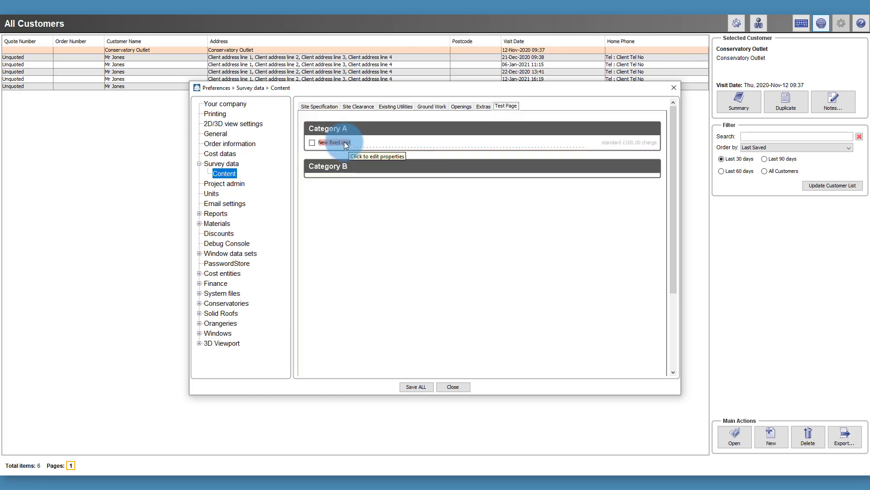
Name the new fixed cost item in Category A "Permit" and set its cost to 200
right_click(345, 144)
left_click(354, 148)
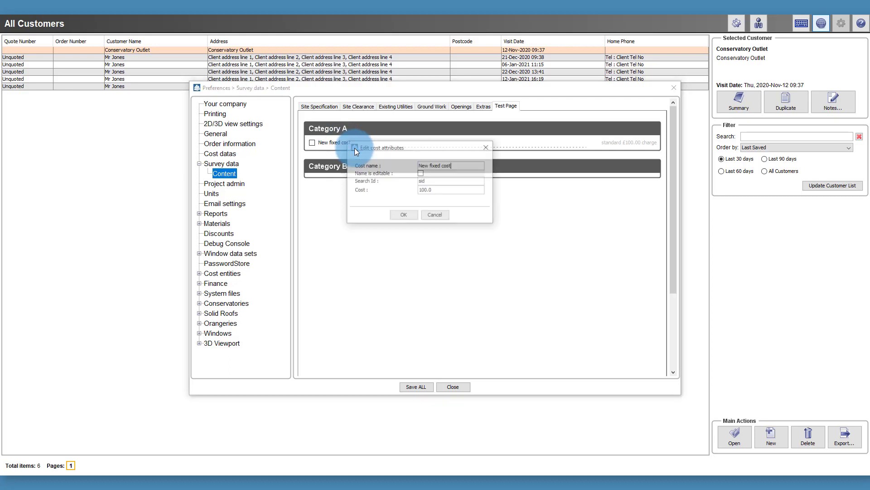
double_click(461, 167)
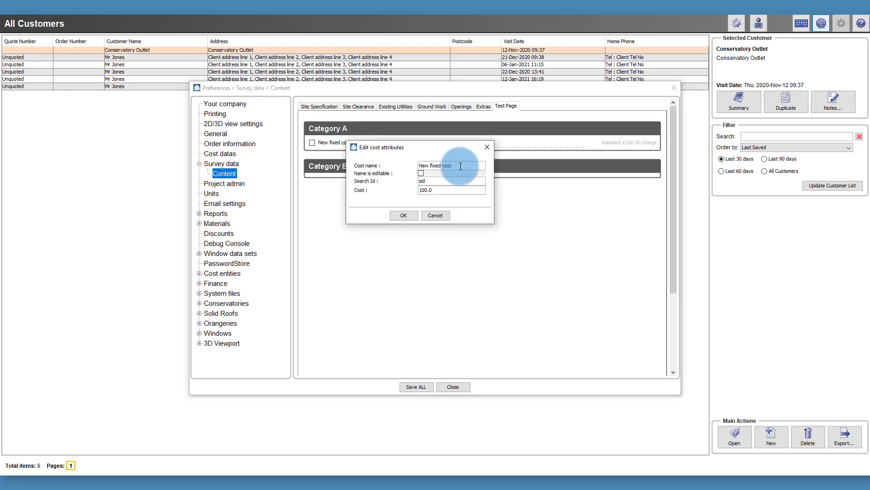
left_click_drag(460, 166, 426, 156)
type("P")
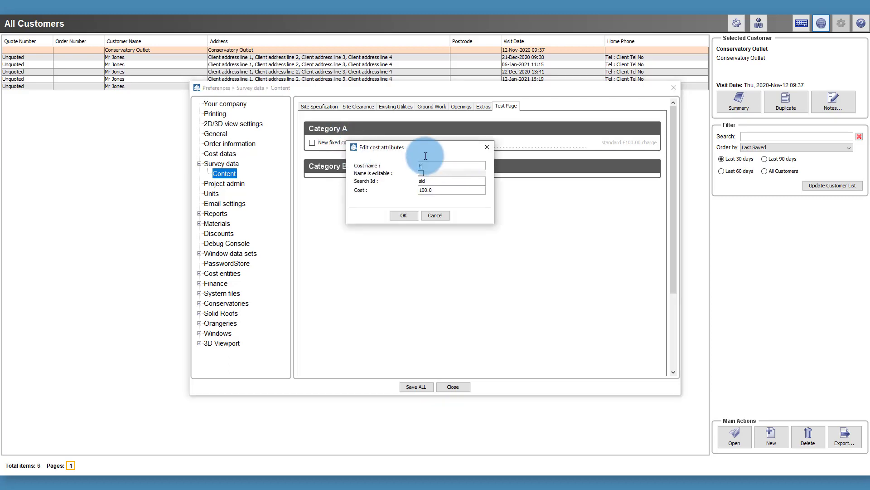
type("ermit")
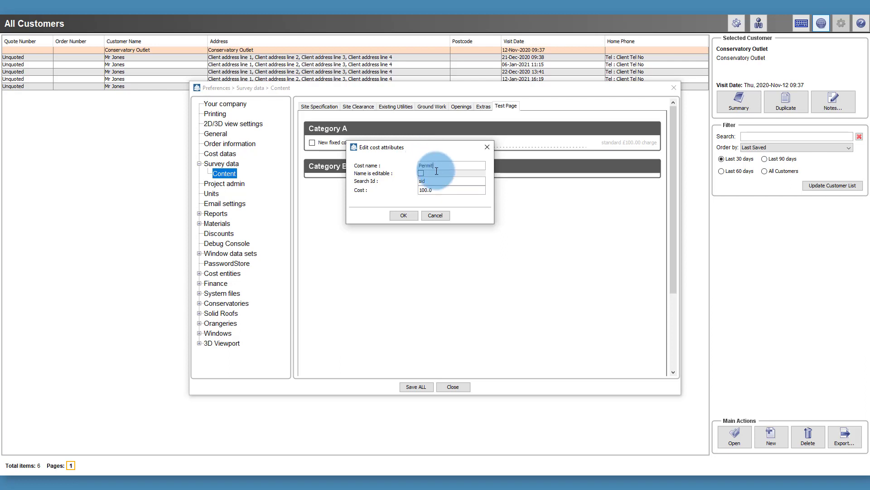
left_click_drag(440, 188, 406, 178)
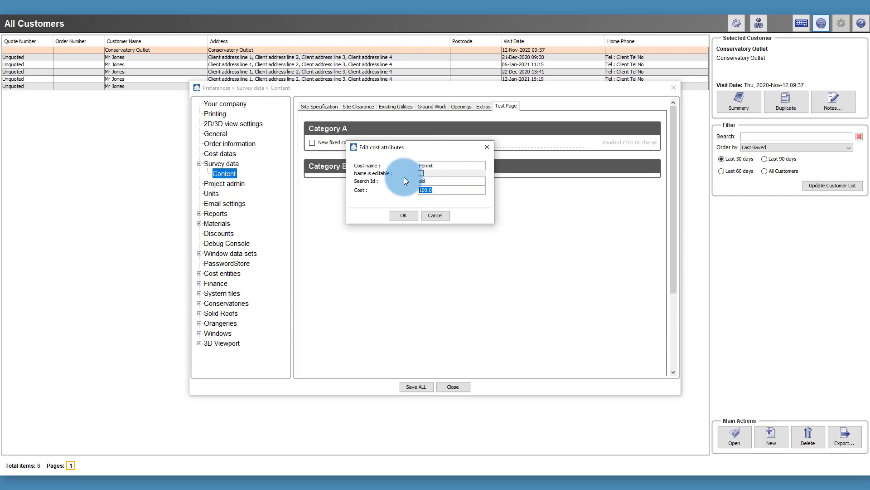
left_click(412, 216)
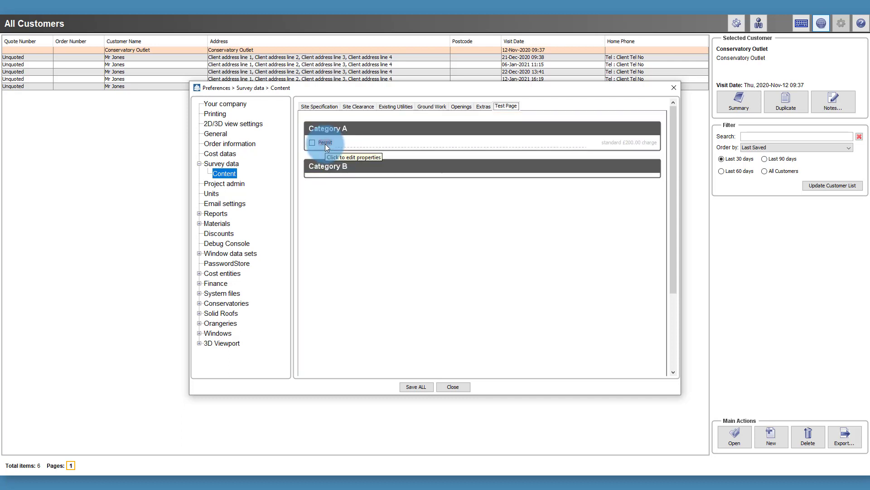
Add a free cost item after the Permit item in Category A
right_click(325, 143)
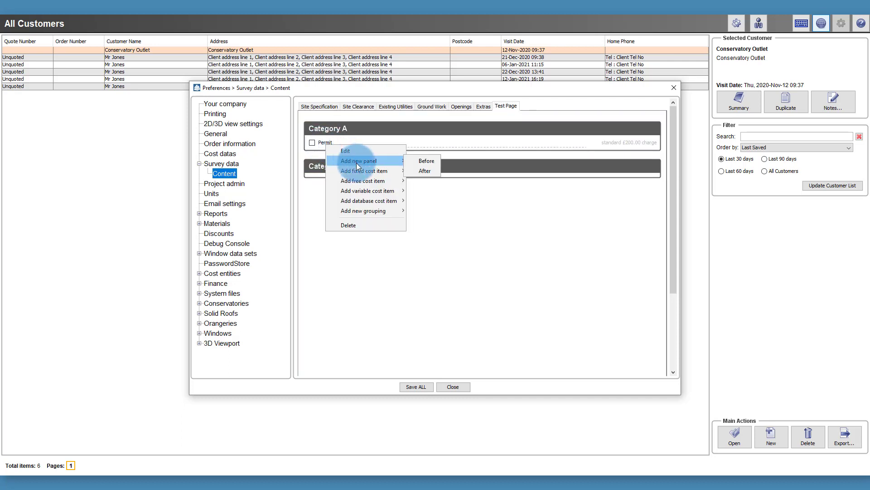
mouse_move(361, 172)
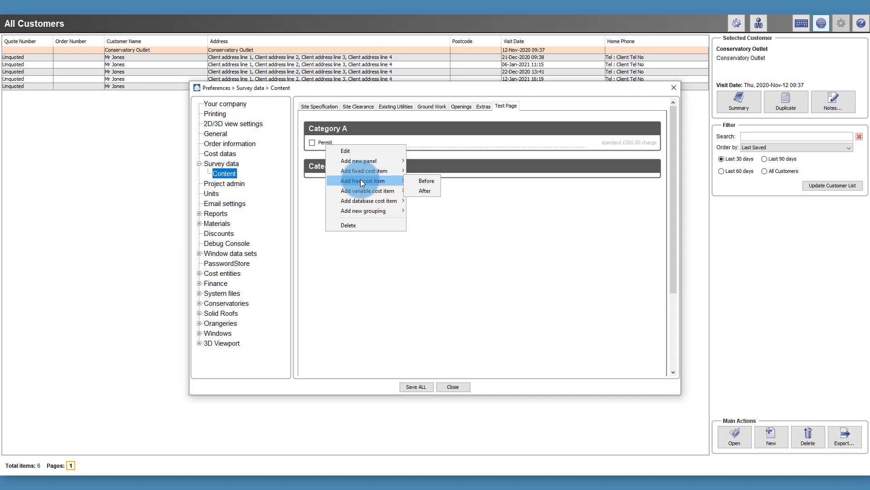
left_click(425, 191)
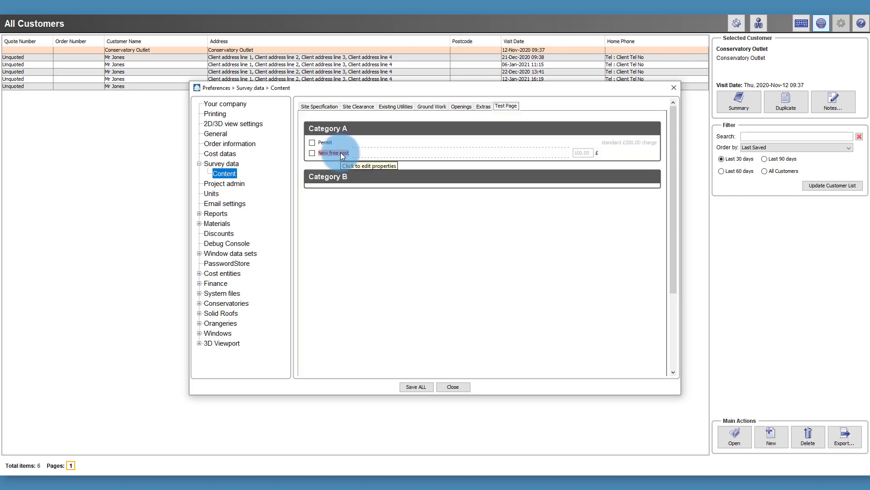
Name the new free cost item in Category A "Waste Removal" and set its cost to 50
right_click(341, 152)
left_click(354, 162)
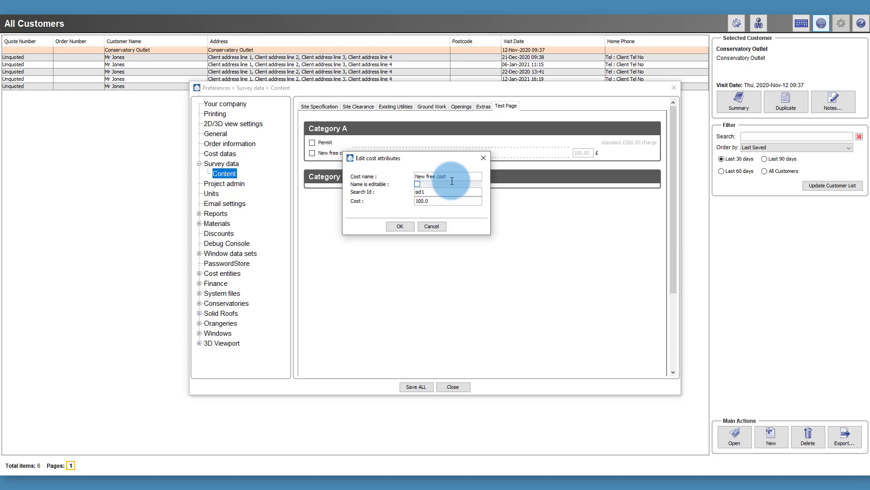
left_click_drag(453, 177, 404, 174)
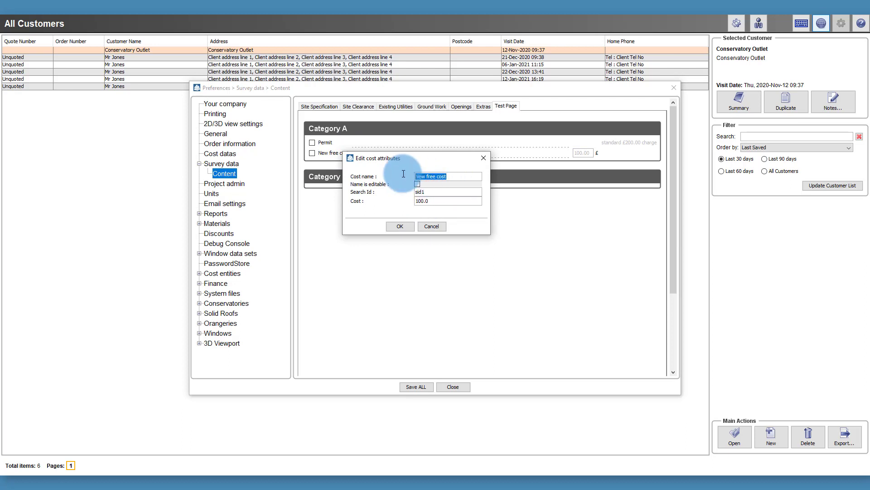
type("Waste Removal")
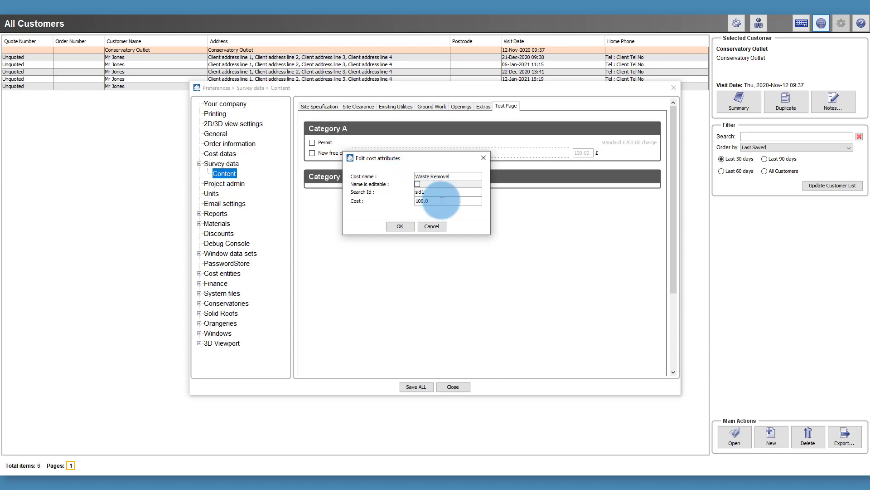
left_click_drag(442, 200, 425, 193)
type("50")
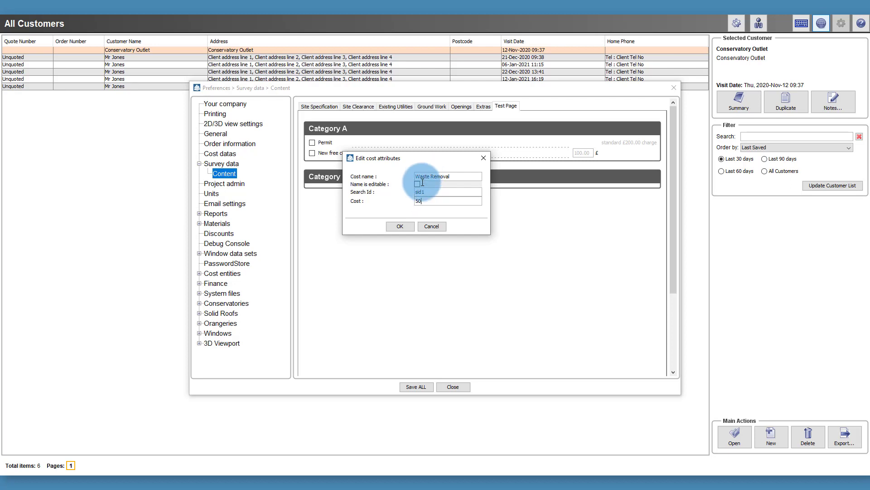
left_click(401, 228)
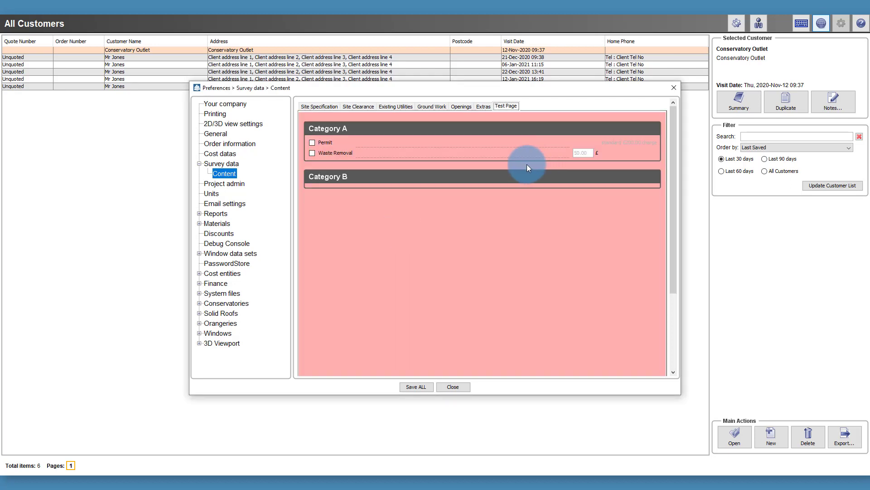
Add a variable cost item to Category B with the name "Light Fittings", cost 75 and units "Lights"
right_click(407, 176)
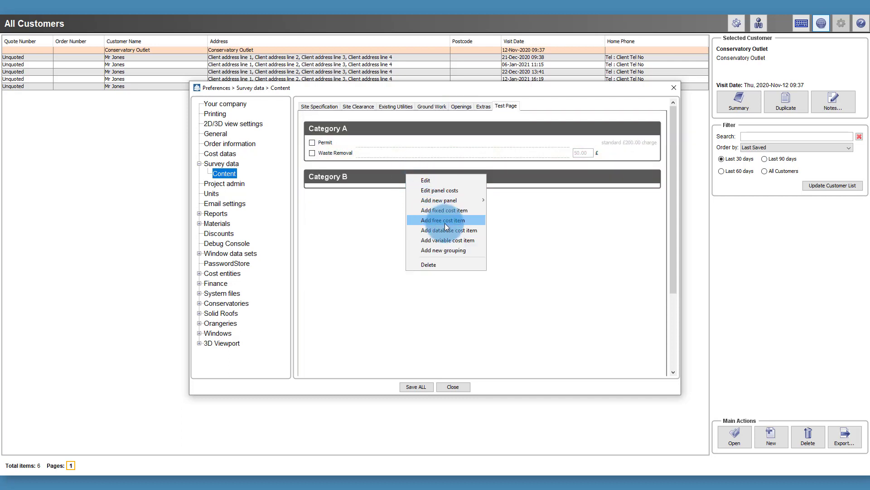
left_click(445, 241)
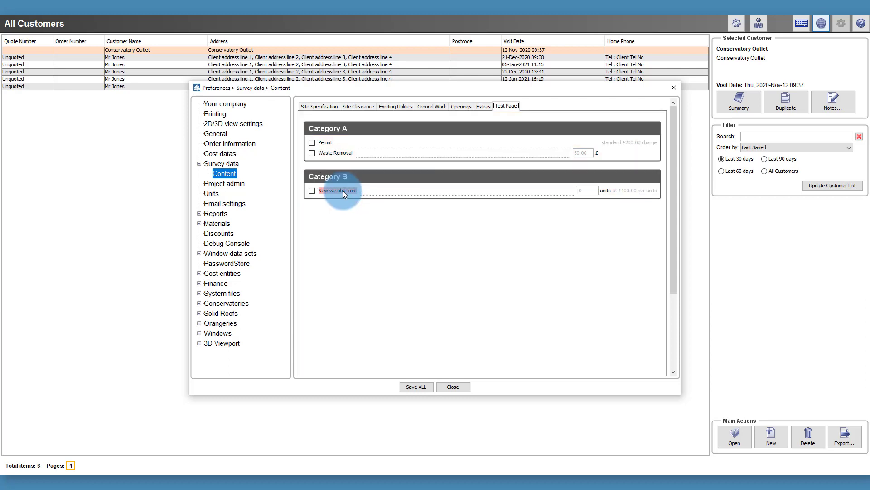
right_click(343, 190)
left_click(365, 196)
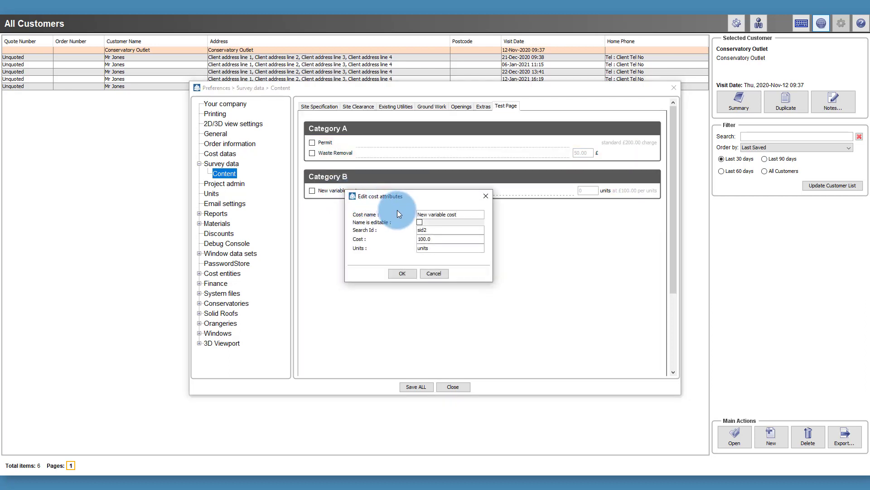
left_click_drag(476, 215, 415, 213)
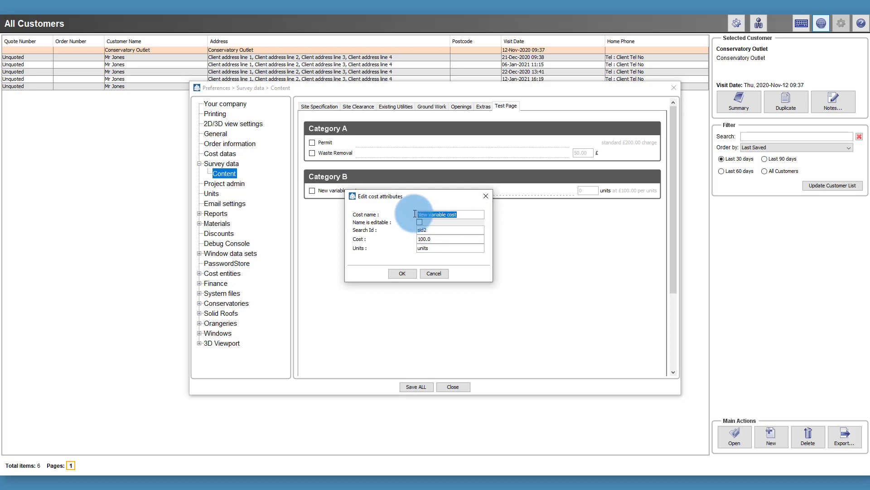
type("Light Fitting")
double_click(430, 238)
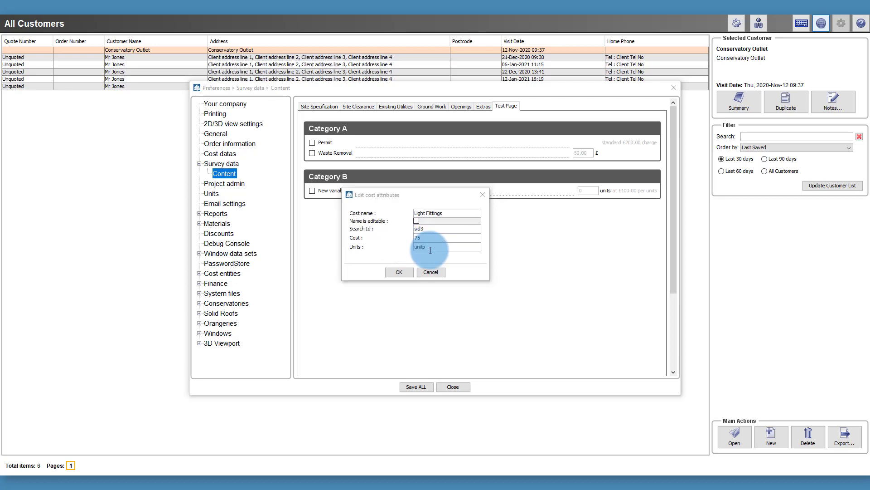
left_click_drag(430, 251, 410, 247)
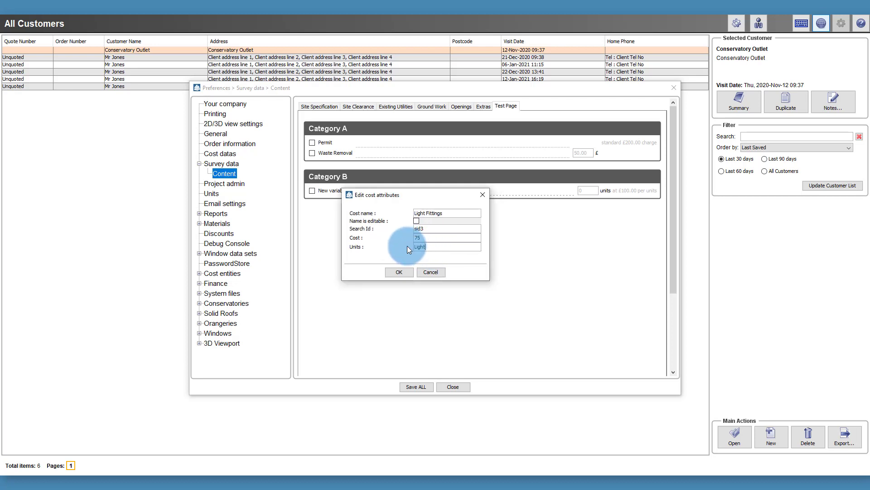
left_click(406, 272)
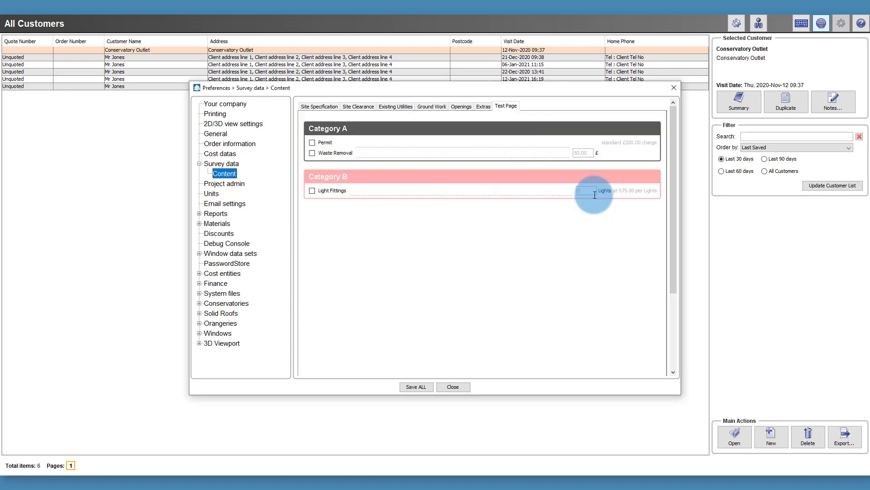
right_click(592, 192)
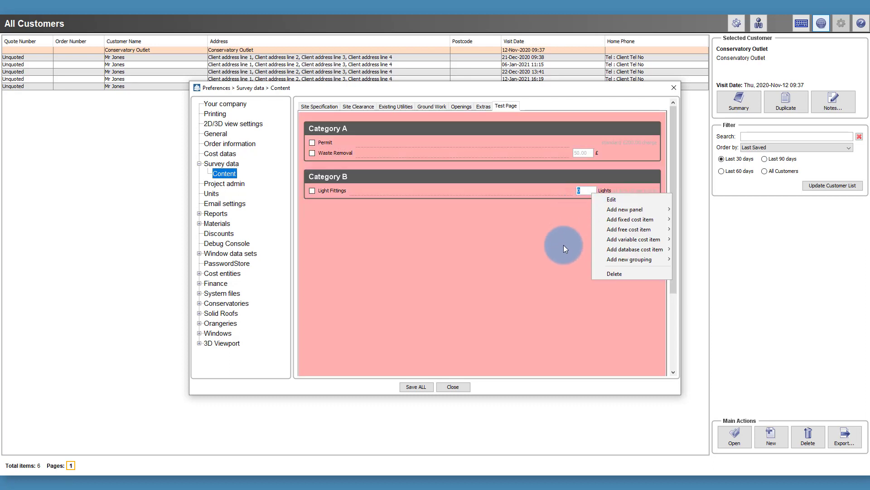
left_click(564, 245)
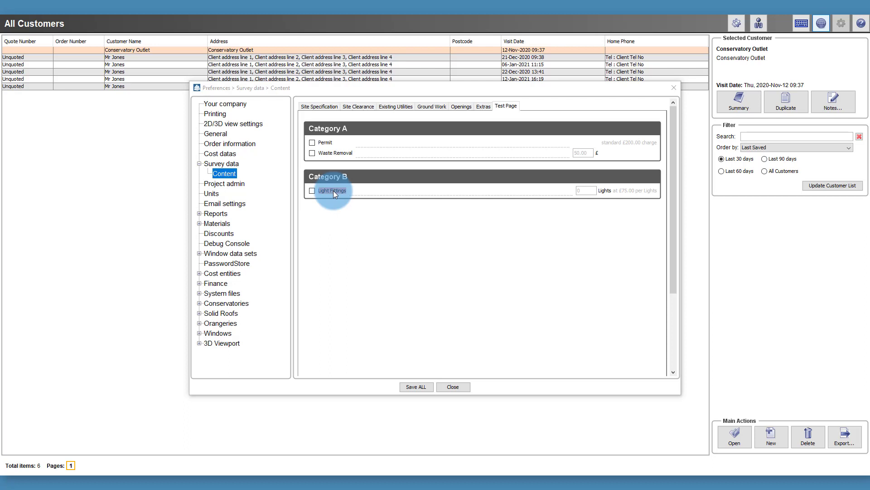
Add a database cost item after the Light Fittings item in Category B
right_click(333, 191)
mouse_move(381, 239)
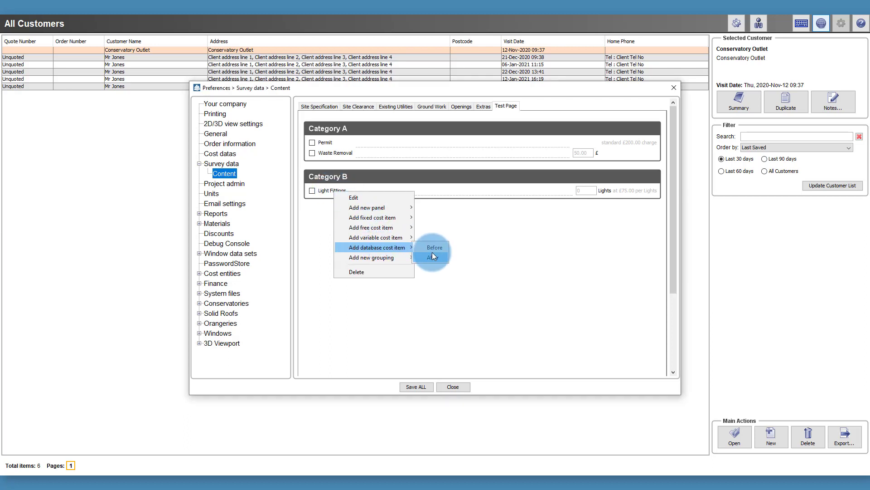
left_click(433, 257)
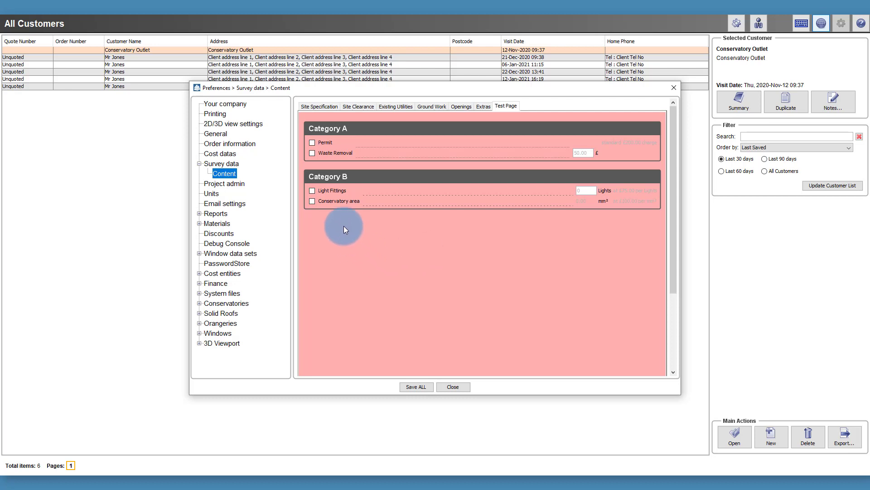
Set the Conservatory area cost item in Category B to units of Square metres and a cost of 45
right_click(346, 200)
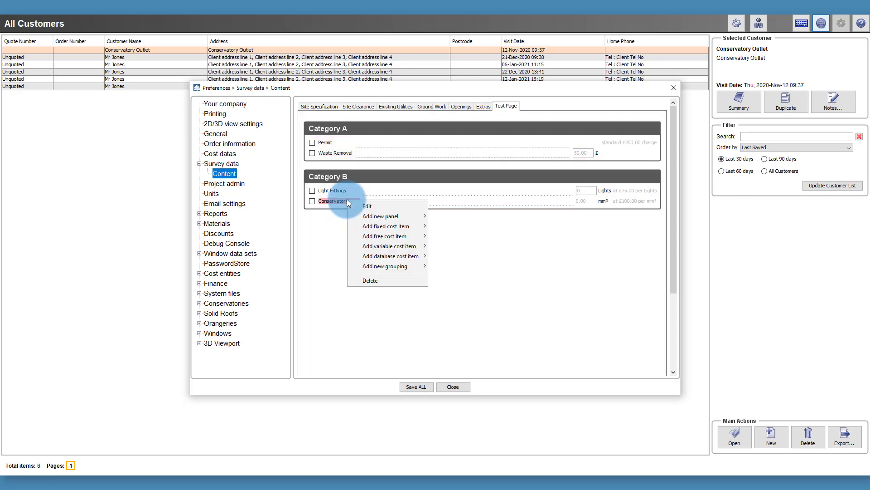
left_click(374, 207)
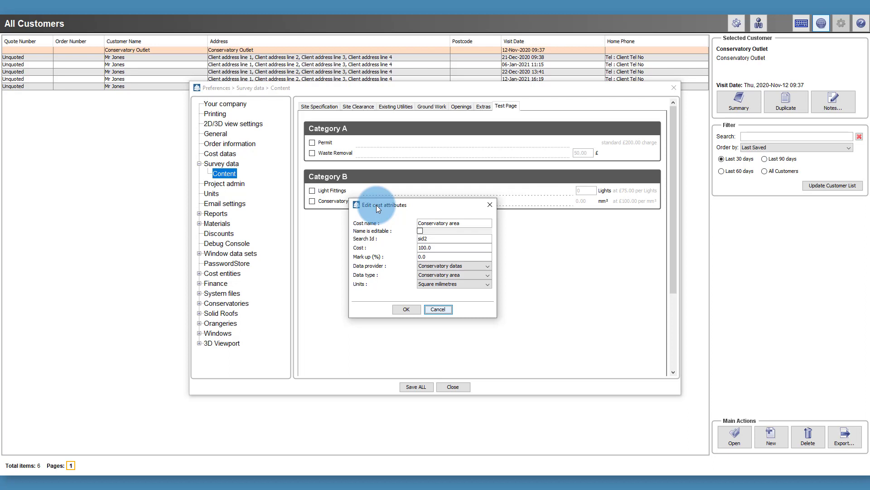
left_click(423, 284)
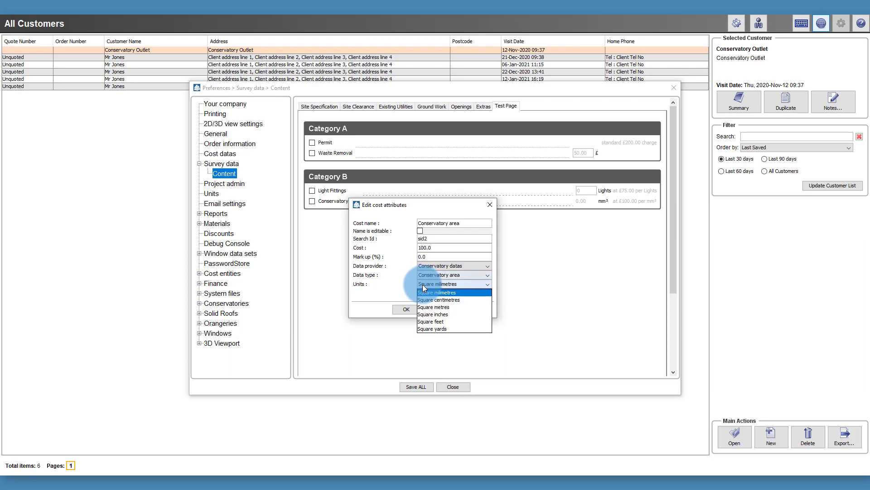
left_click(432, 308)
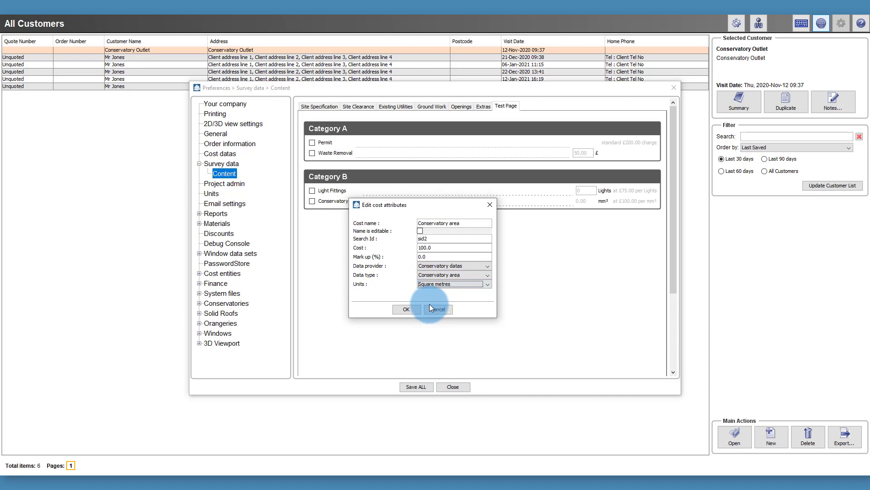
left_click(426, 247)
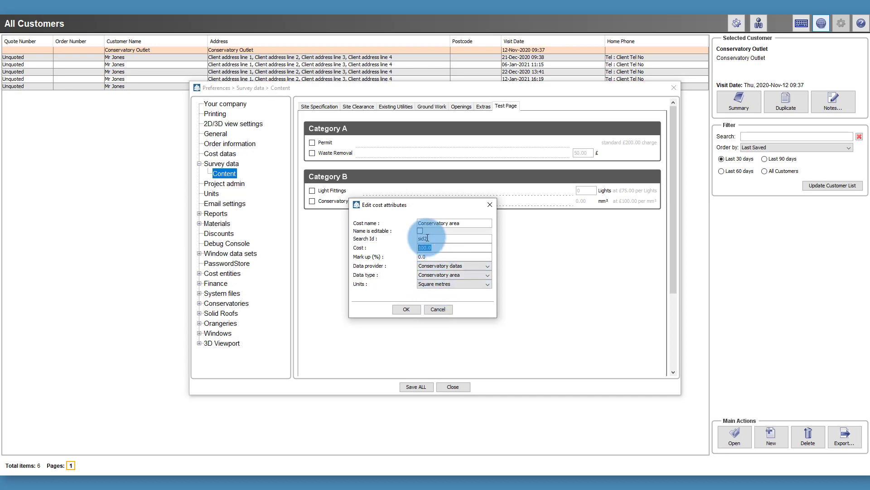
type("45")
Rename the Conservatory area cost item "Underfloor Heating" and accept its edited attributes
left_click(447, 223)
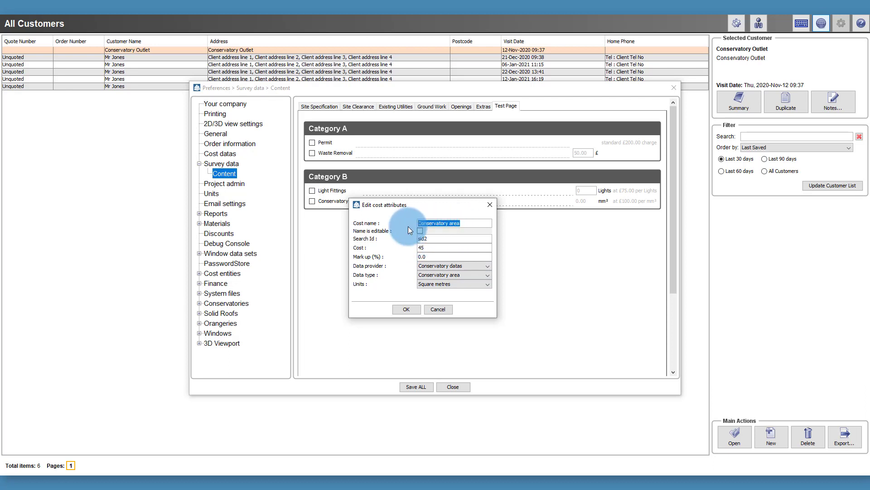
type("UnderfloorH")
key("BackSpace")
type("Heating")
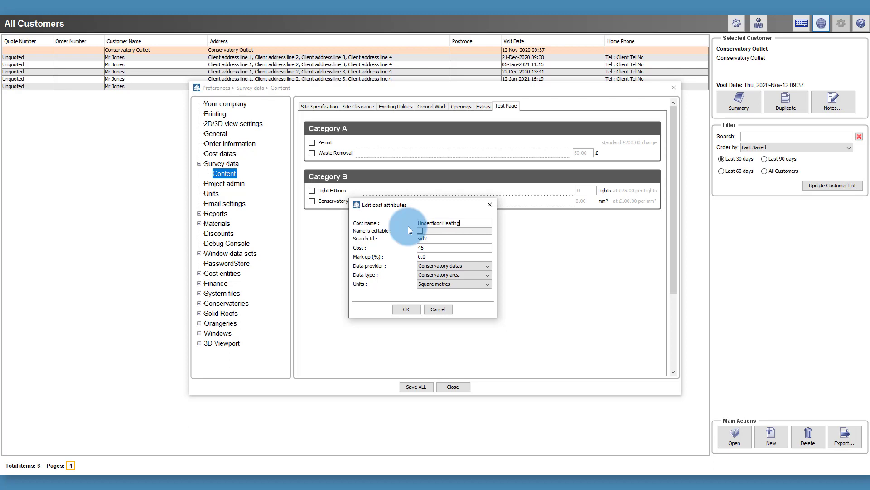
left_click(413, 311)
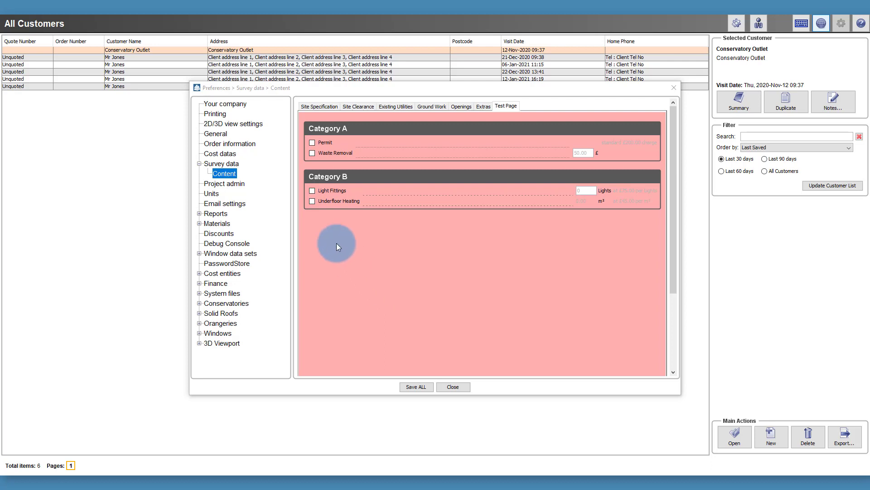
Add a database cost item after the Underfloor Heating item in Category B
right_click(339, 198)
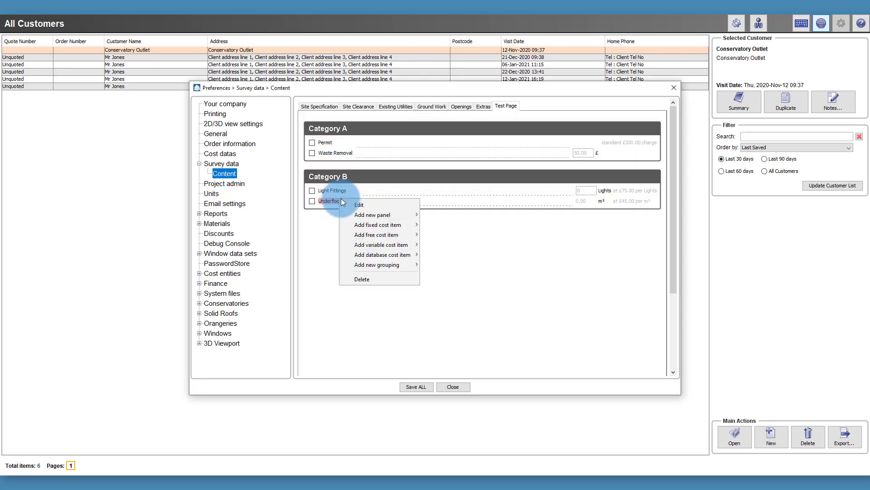
mouse_move(383, 254)
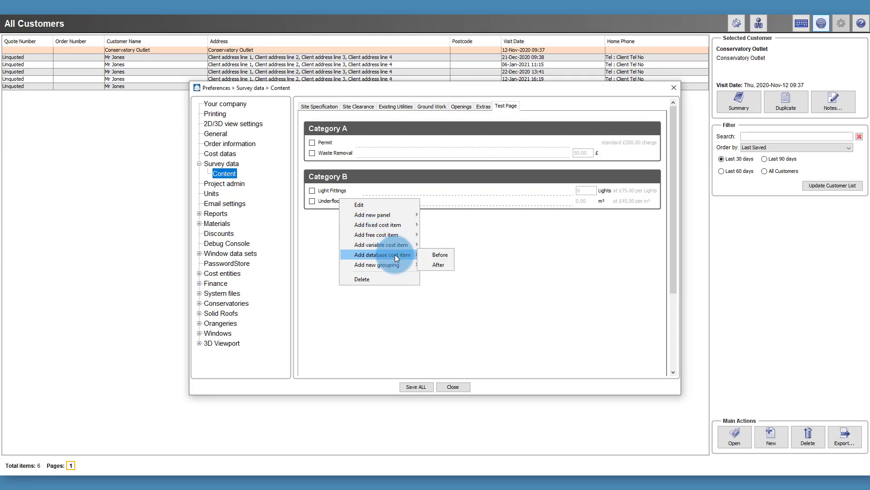
left_click(442, 263)
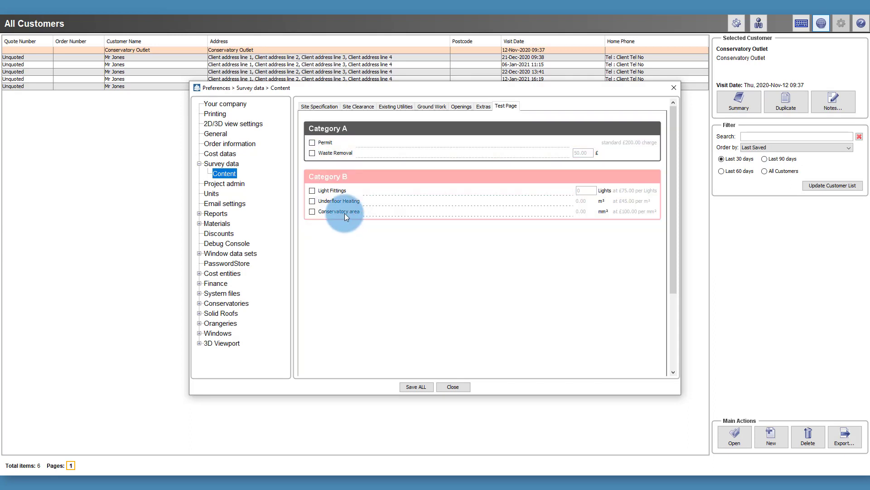
Set the new database cost item's data type to Conservatory perimiter and its units to Metres
right_click(342, 212)
left_click(374, 217)
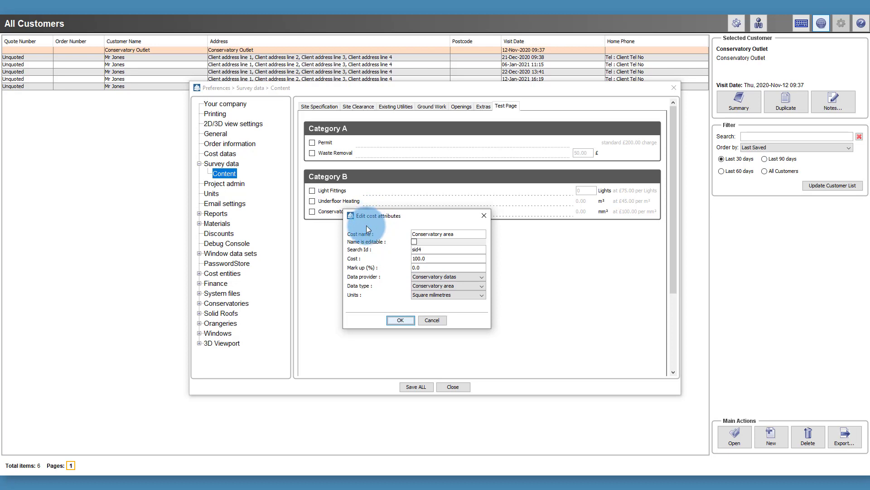
left_click(421, 286)
left_click(426, 301)
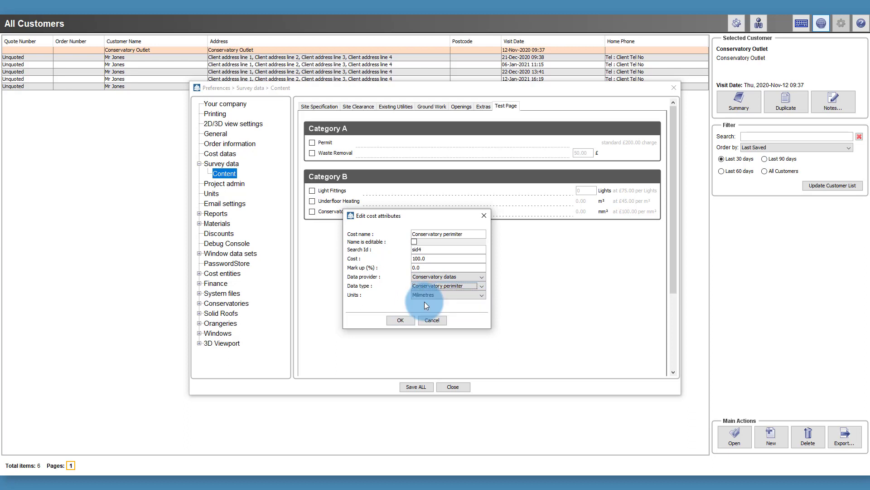
left_click(434, 294)
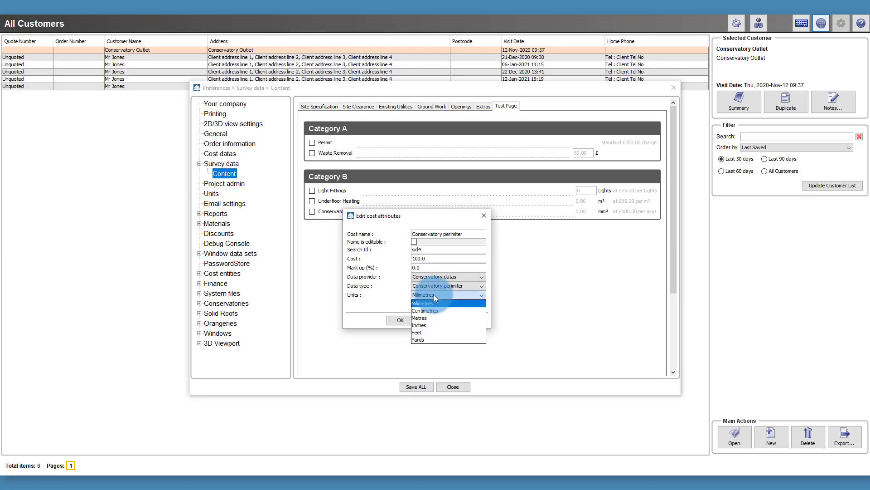
left_click(431, 319)
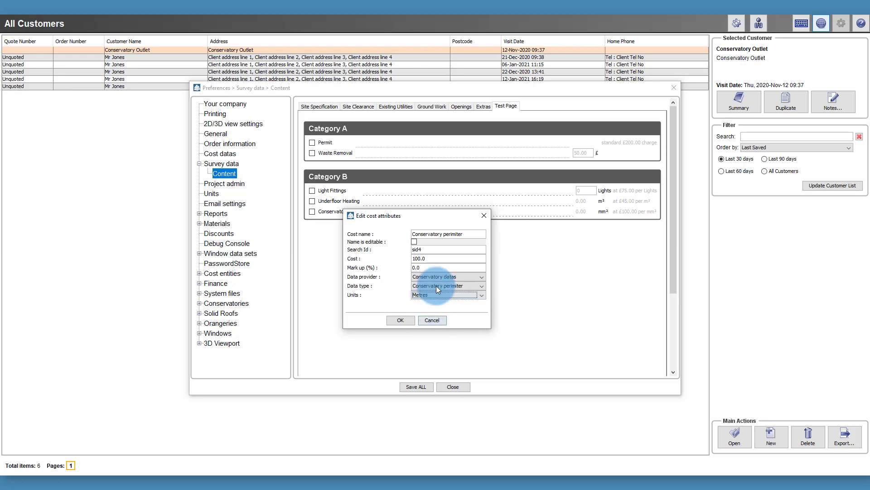
Set the perimeter-based item's cost to 25 and name it "Paving"
left_click_drag(440, 259, 412, 258)
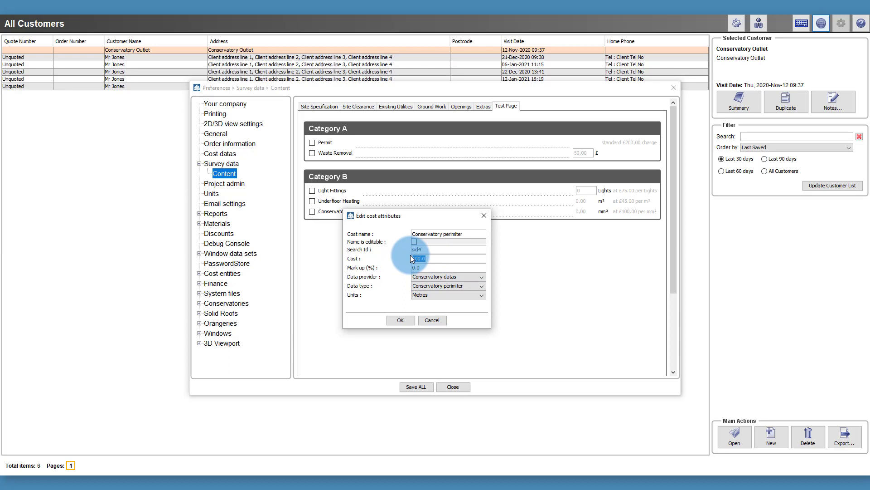
type("25")
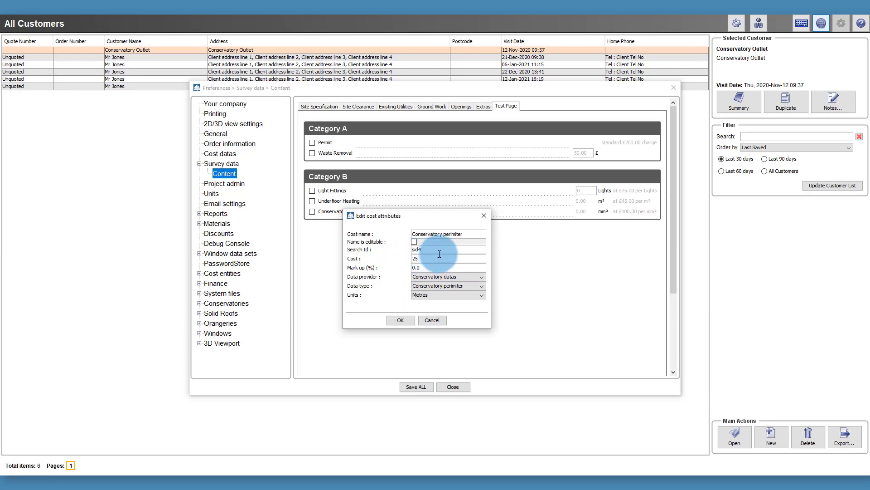
left_click_drag(483, 234, 397, 232)
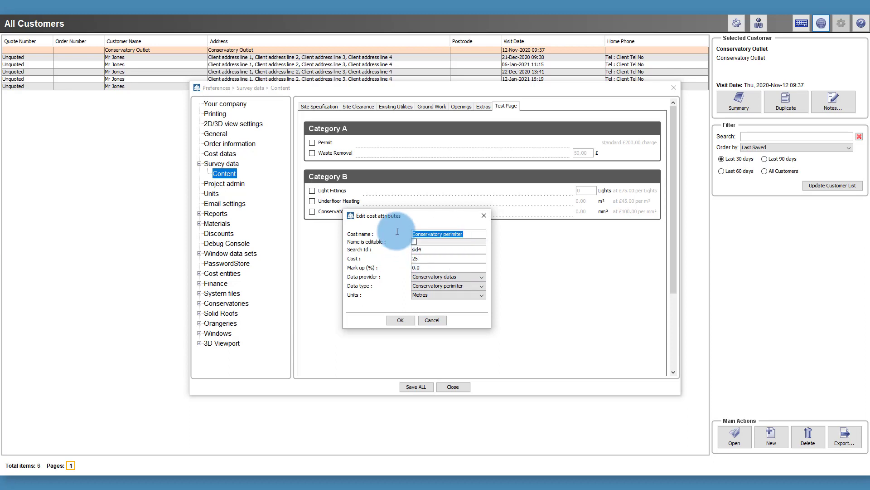
type("Paving")
left_click(407, 319)
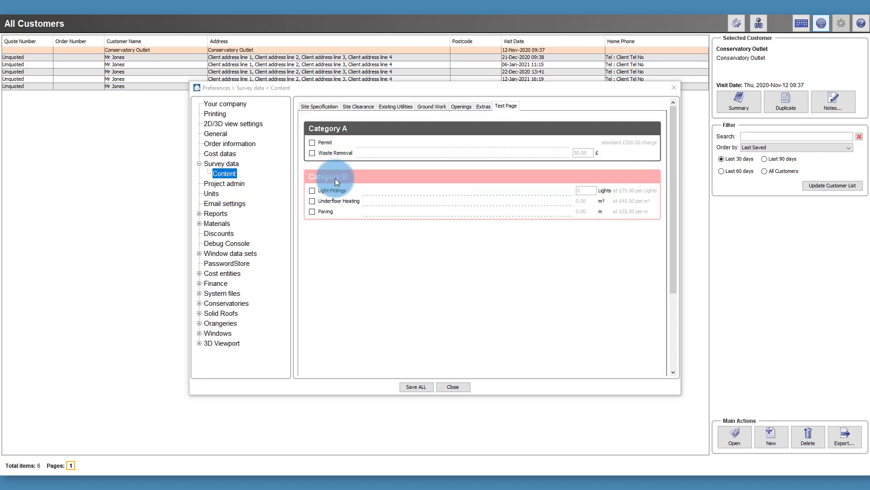
Empty the Category B panel of all its costing elements and delete the panel
right_click(333, 177)
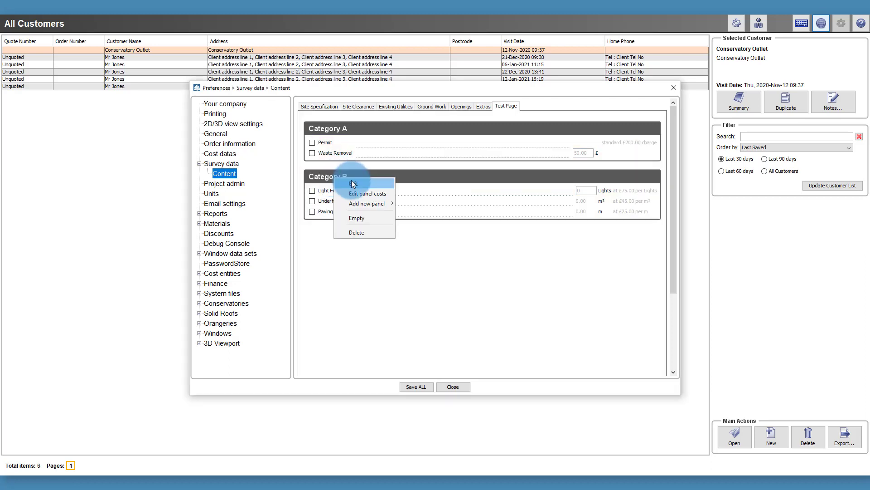
left_click(371, 220)
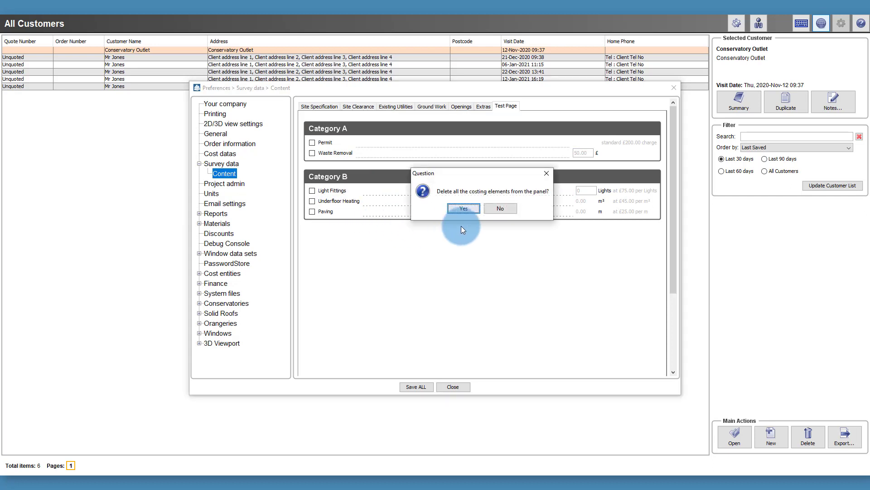
left_click(467, 209)
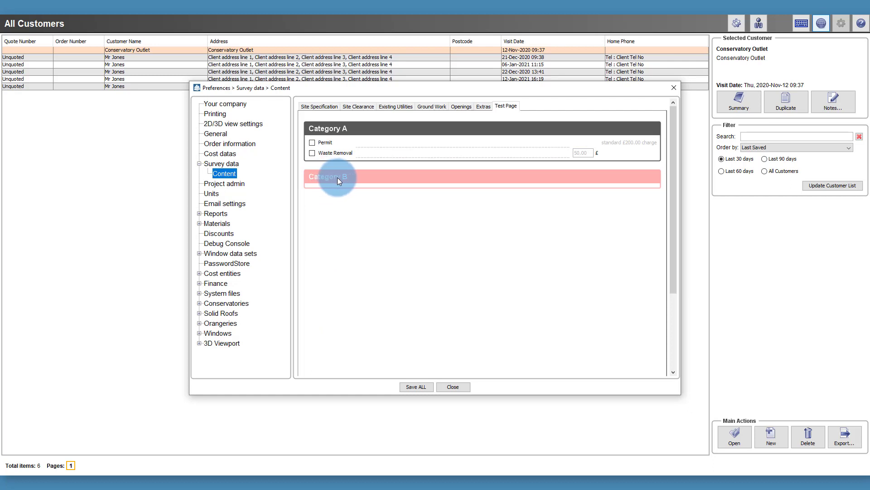
right_click(359, 175)
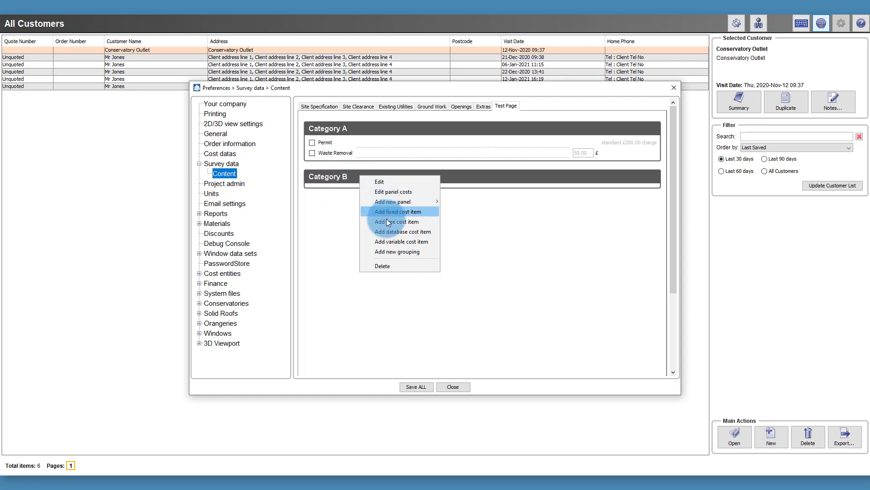
left_click(394, 266)
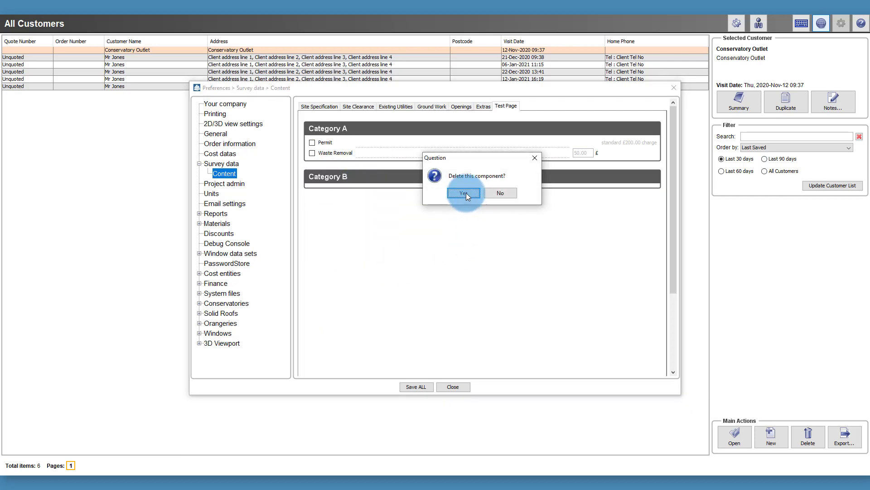
left_click(465, 193)
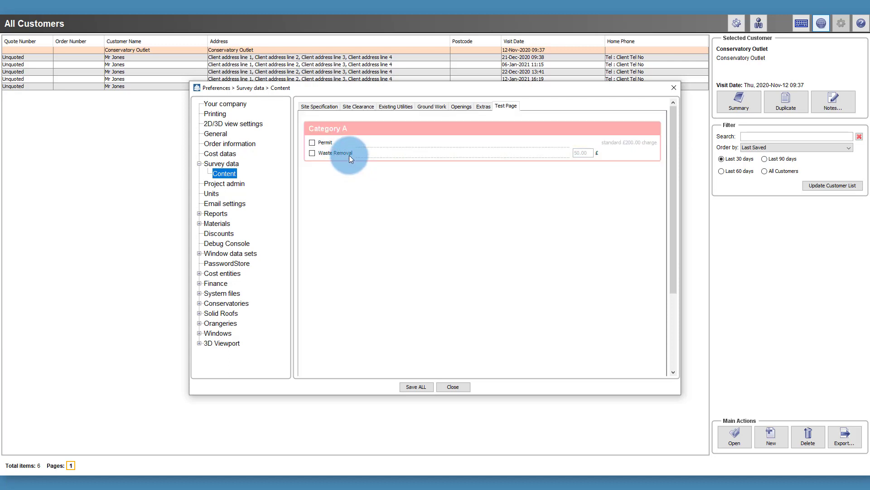
Delete the Waste Removal cost item from Category A
right_click(349, 154)
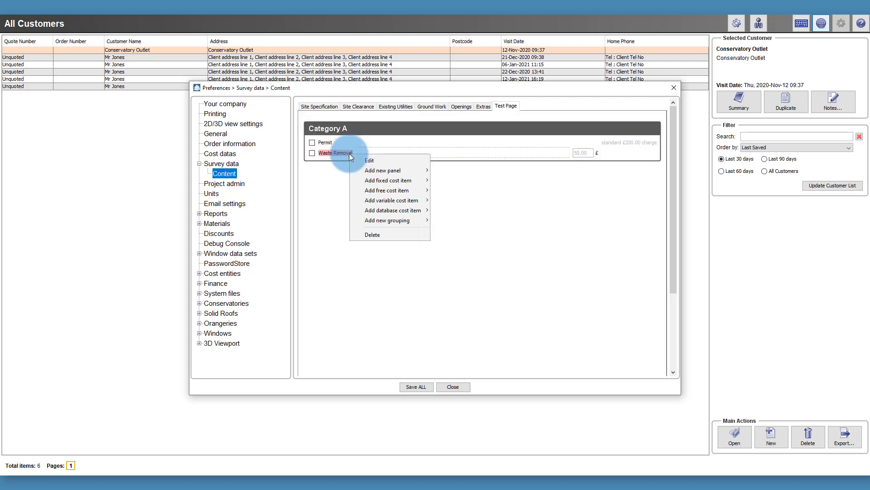
left_click(391, 234)
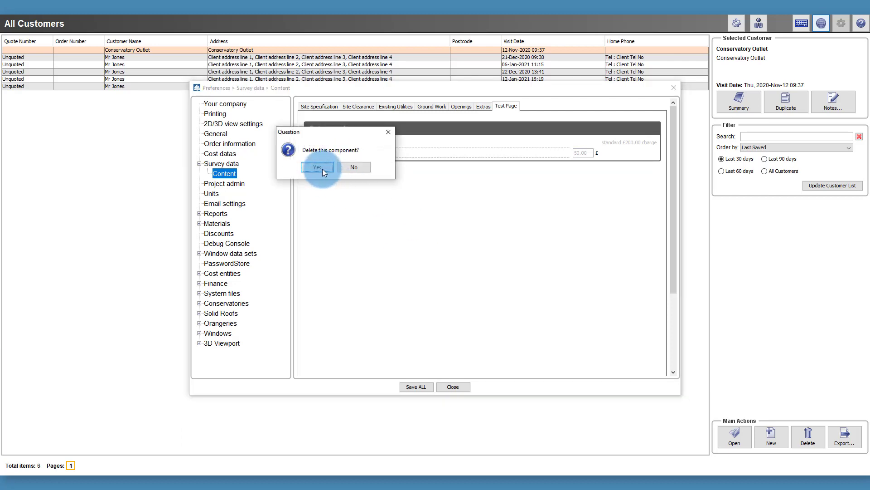
left_click(322, 168)
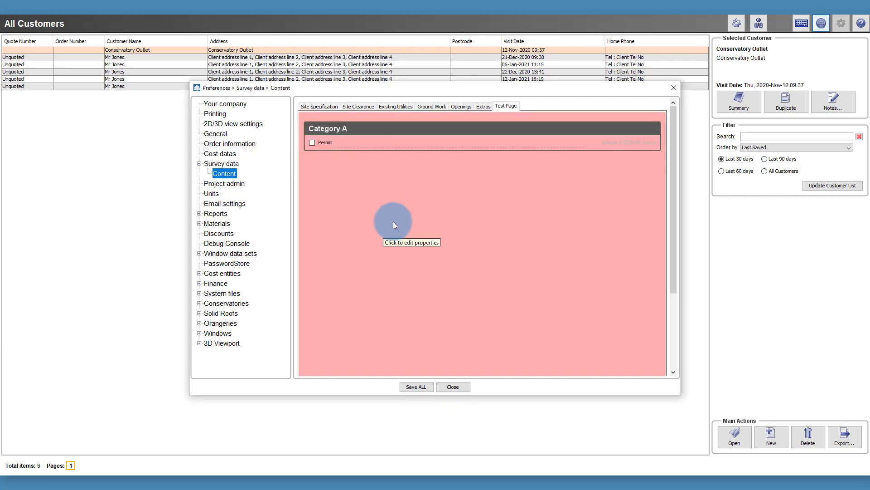
Delete the whole Test Page from the survey content
right_click(512, 179)
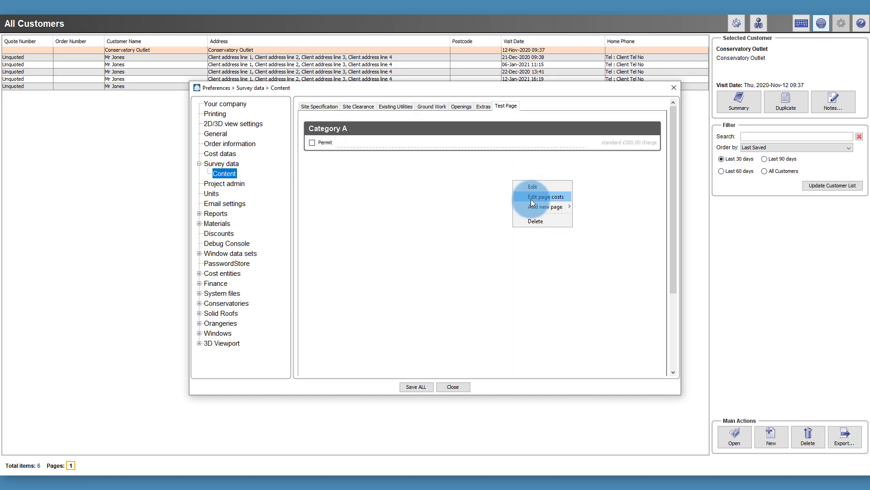
left_click(537, 219)
left_click(469, 314)
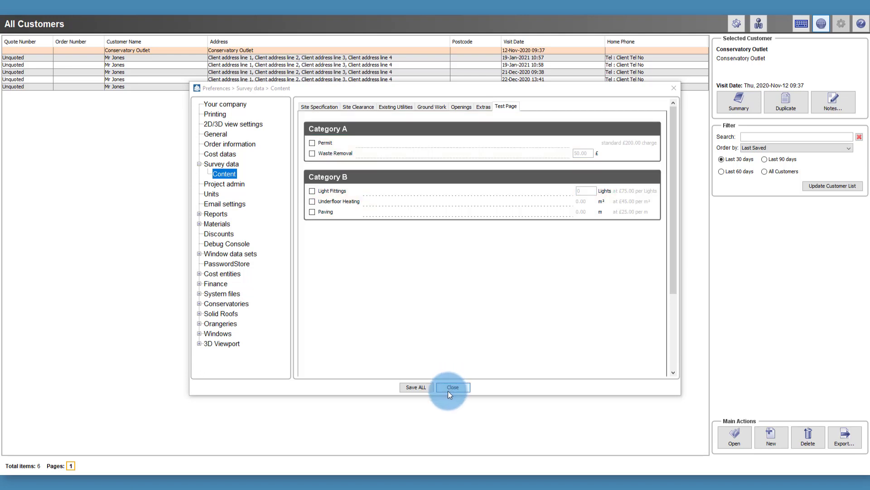
Close the preferences and save the modifications to the survey data
left_click(447, 390)
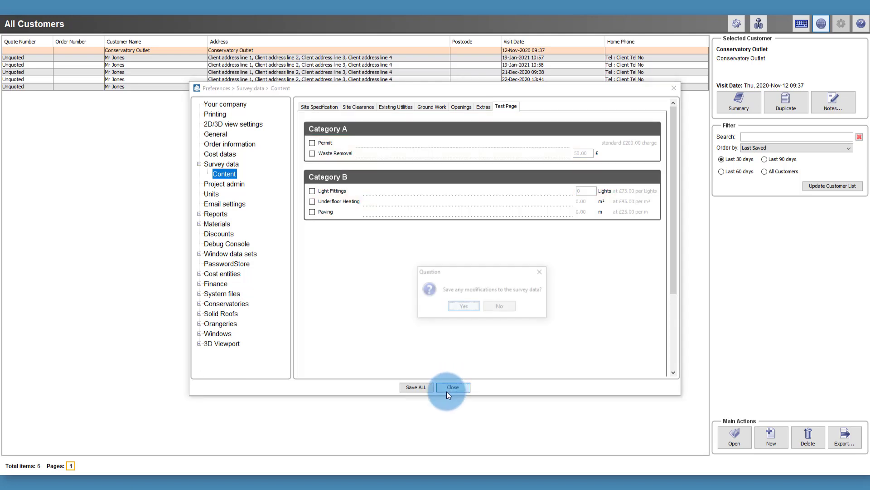
left_click(463, 306)
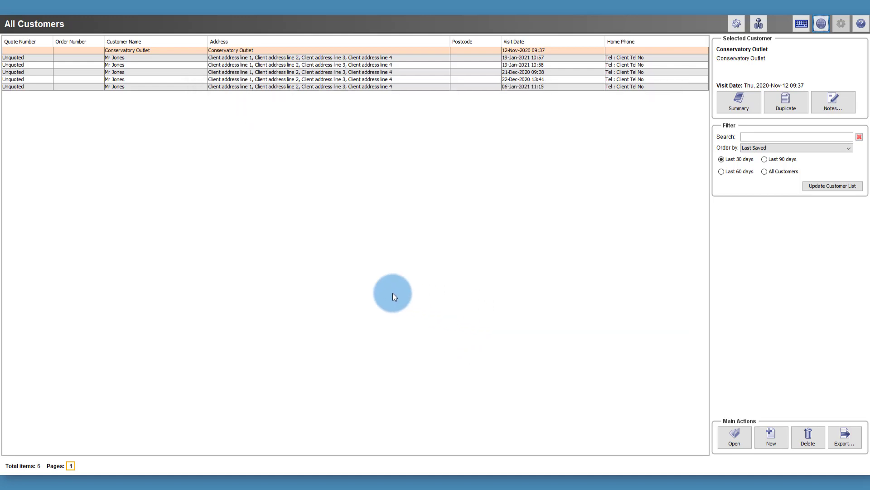
Open the Conservatory Outlet customer project and switch it to Live Mode with the Delete Reports option
double_click(237, 51)
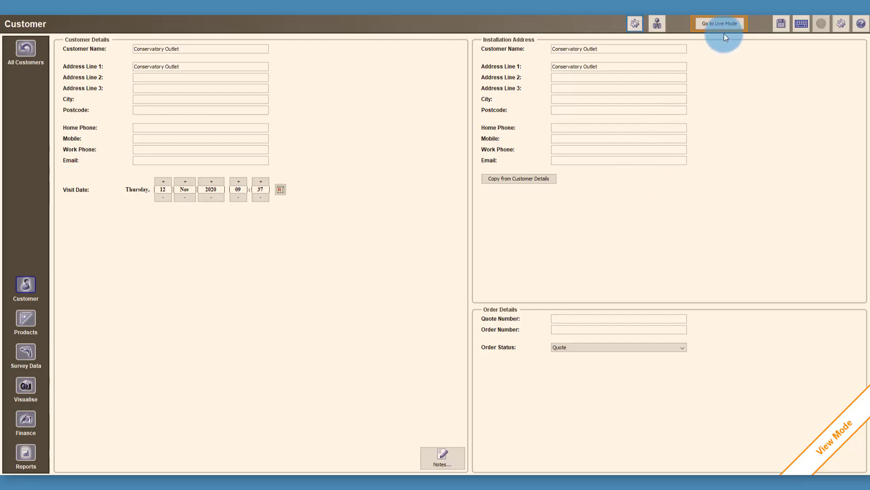
left_click(727, 24)
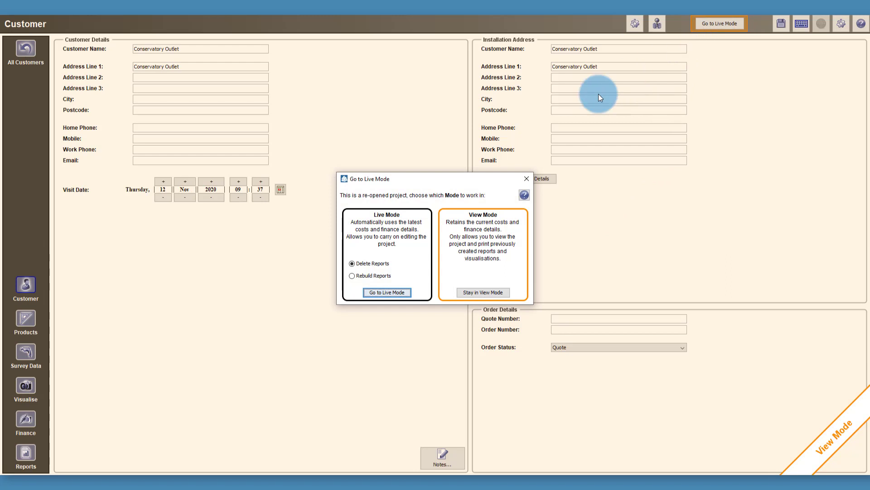
left_click(391, 293)
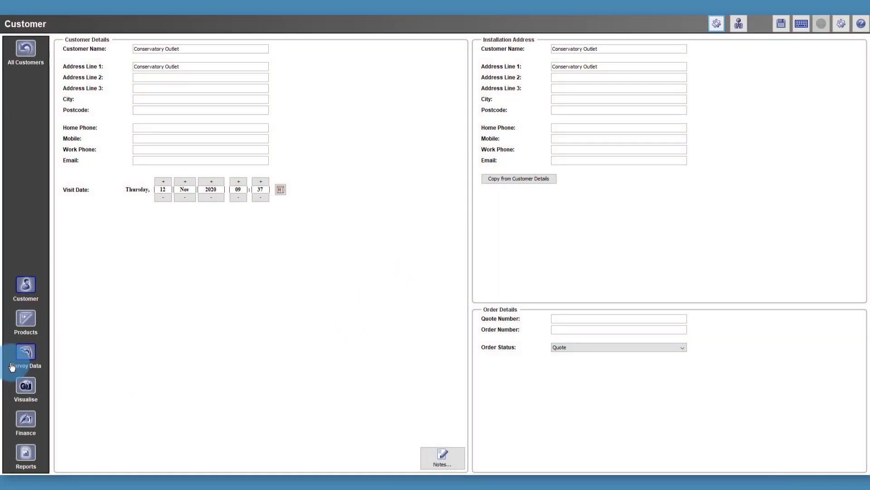
Include Permit, Waste Removal, Underfloor Heating and Paving on the survey data's Test Page, and save the project on returning to all customers
left_click(24, 354)
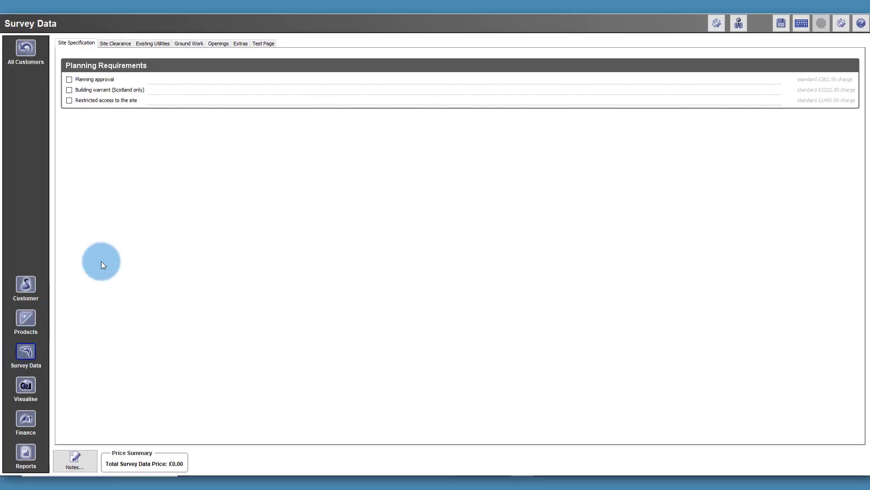
left_click(264, 45)
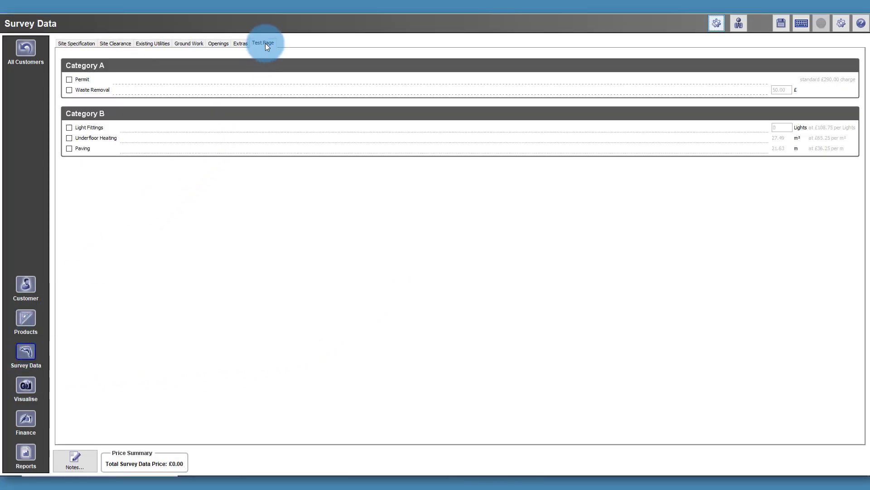
left_click(69, 79)
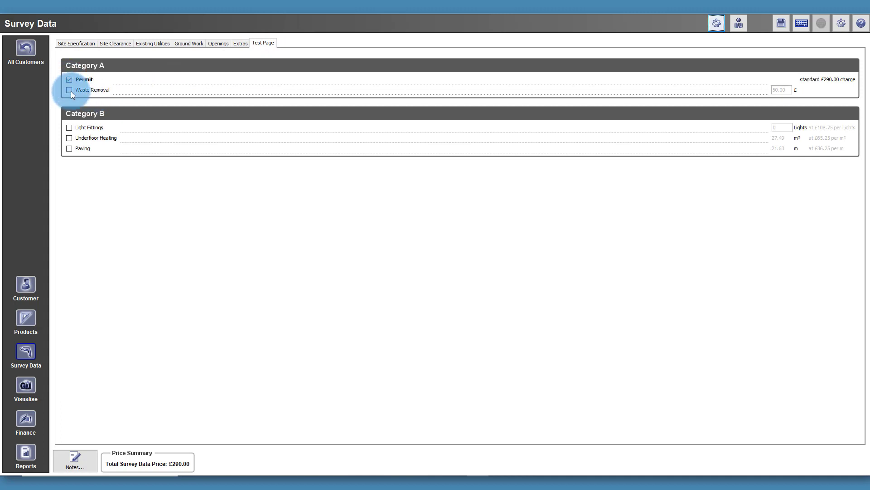
left_click(71, 91)
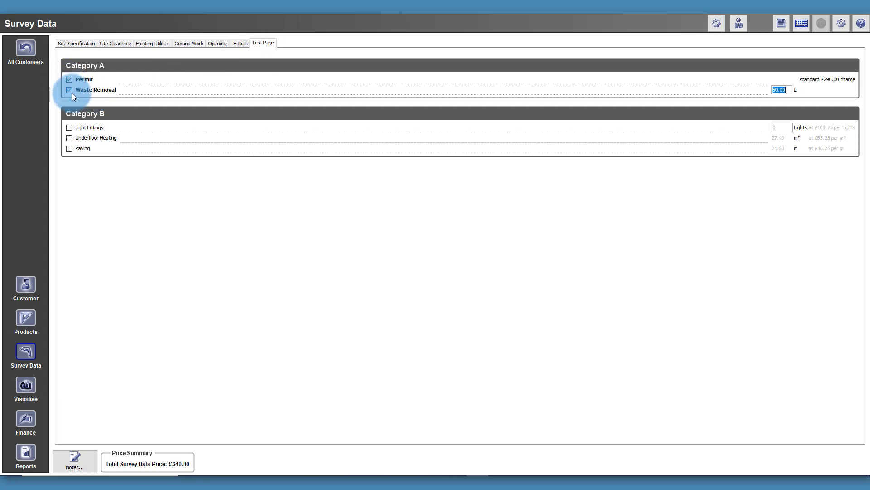
left_click(70, 139)
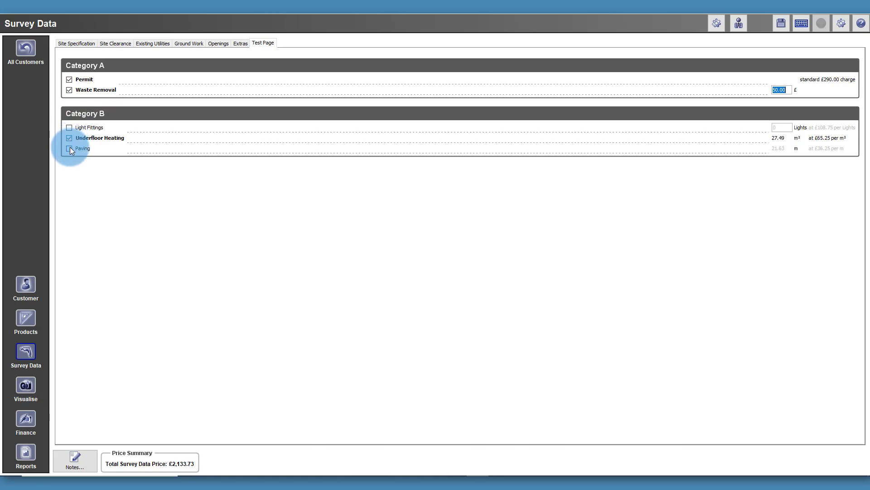
left_click(70, 149)
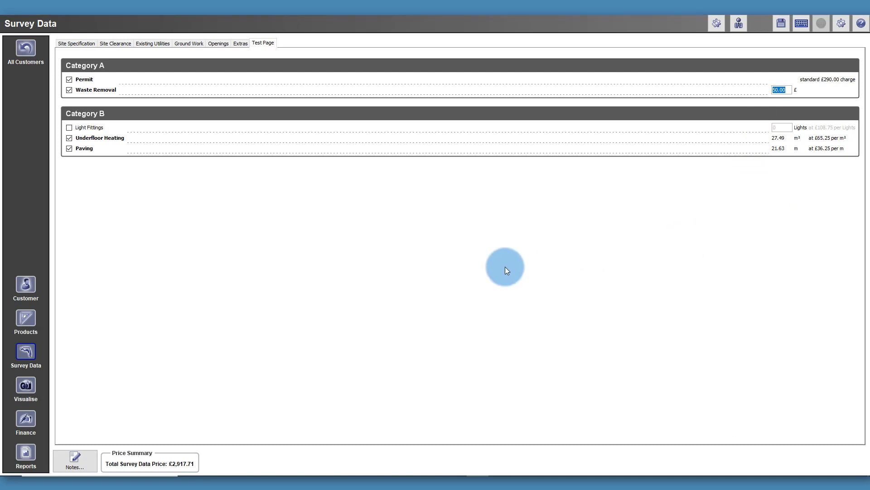
left_click(26, 51)
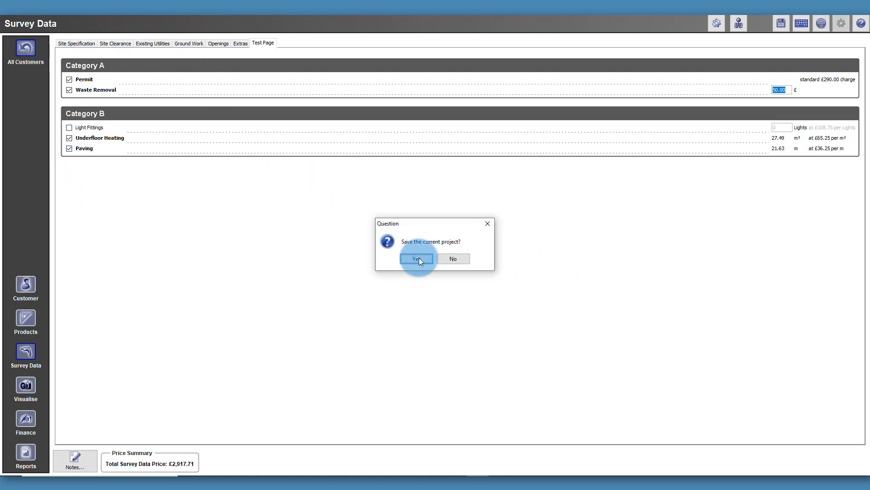
left_click(417, 259)
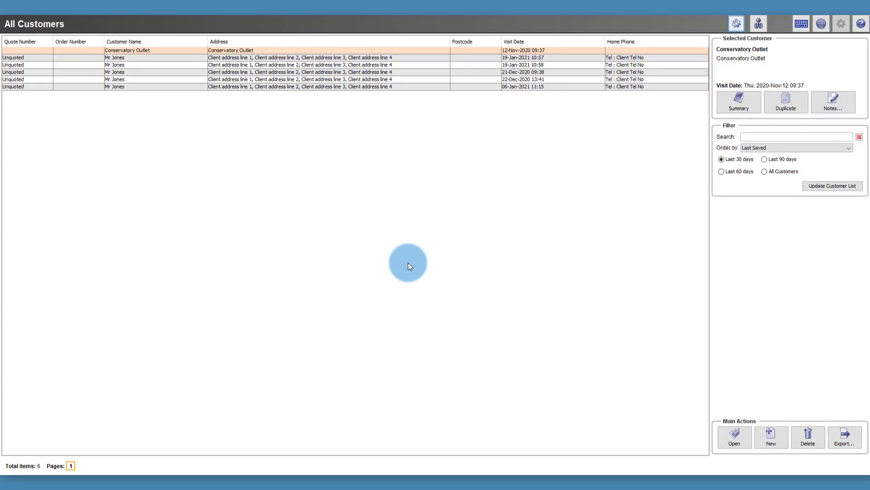
Open the mark ups management under the cost entities preferences
left_click(825, 26)
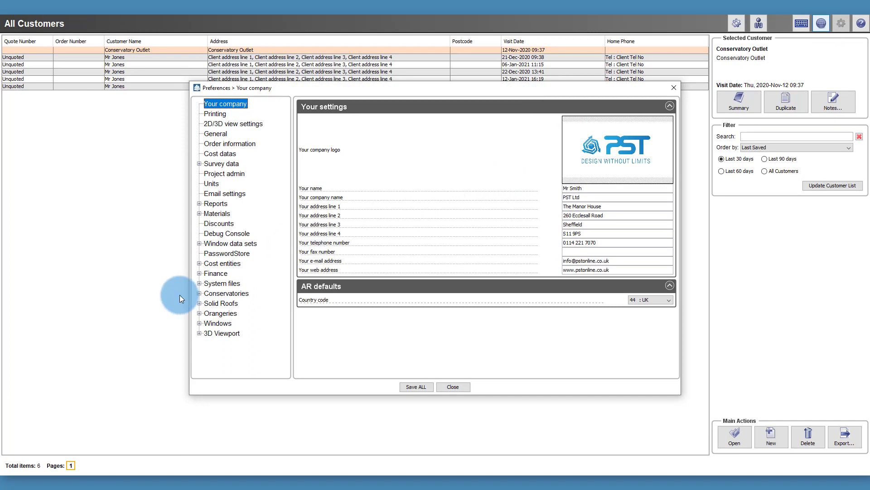
left_click(216, 264)
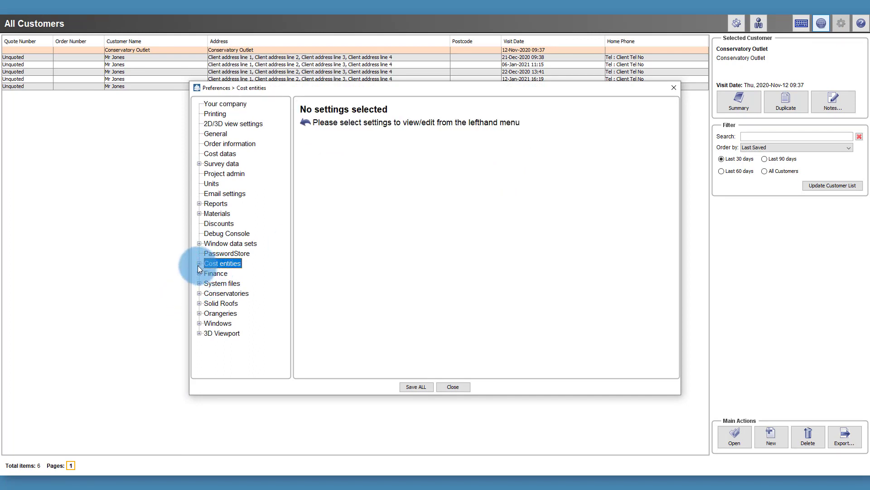
left_click(198, 265)
left_click(219, 294)
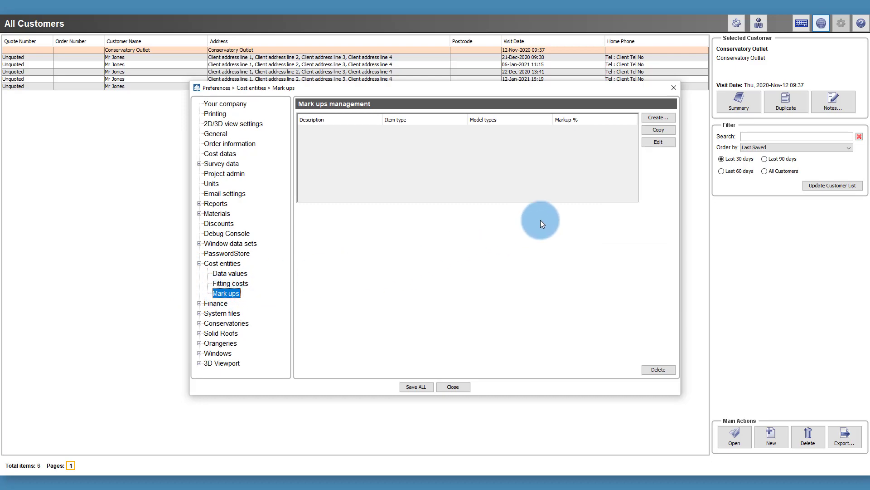
Create a 45% mark up named Survey Mark Up for survey data only, and save the mark ups on closing the preferences
left_click(649, 119)
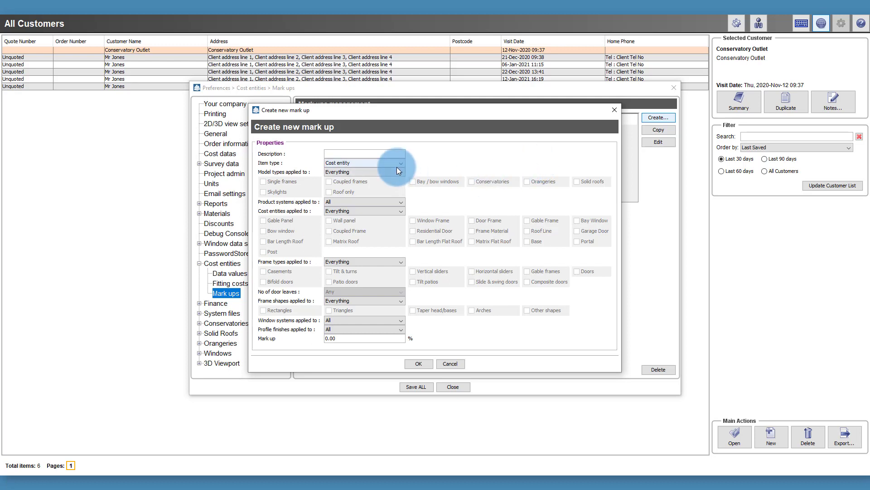
type("Survey Mark Up")
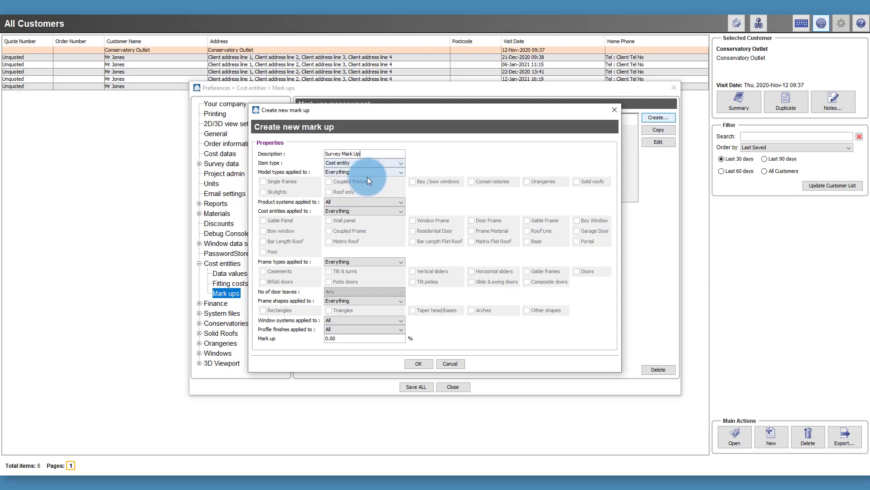
left_click(365, 163)
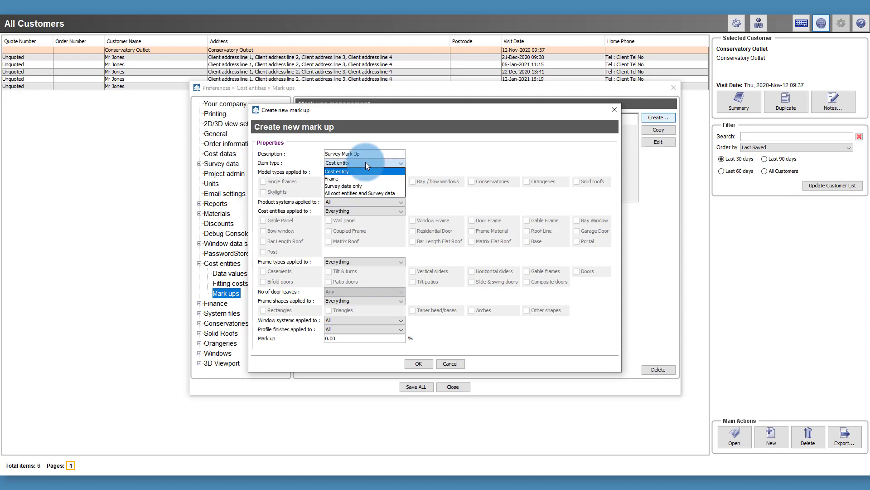
left_click(363, 185)
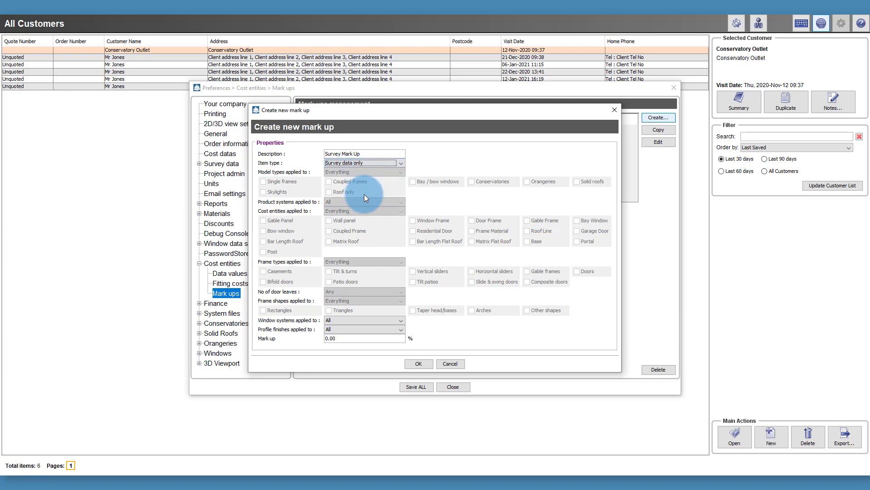
left_click_drag(340, 339, 323, 338)
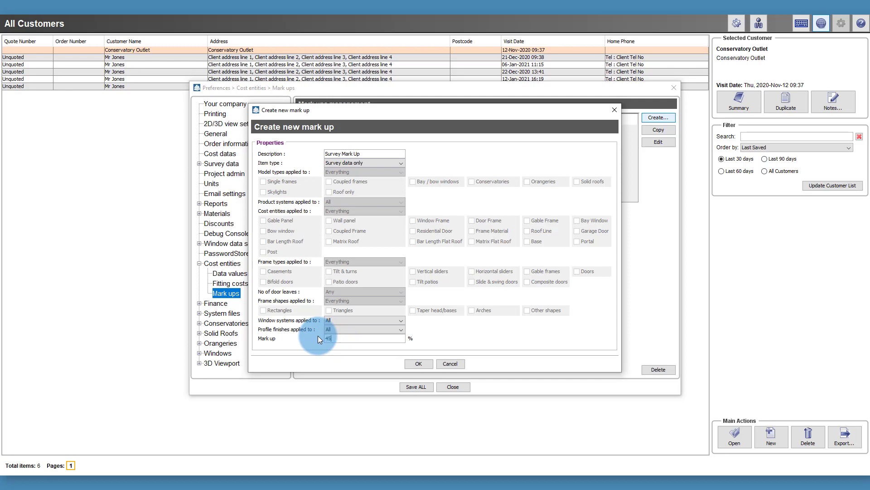
type("45")
left_click(417, 363)
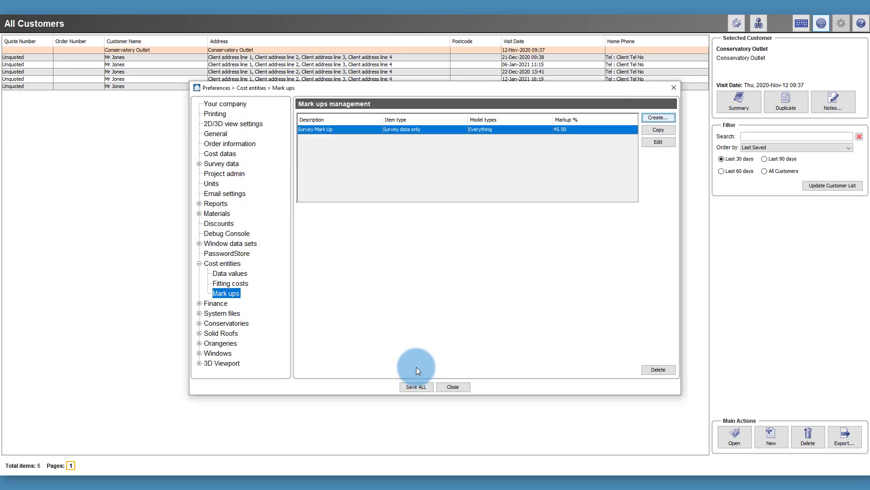
left_click(449, 390)
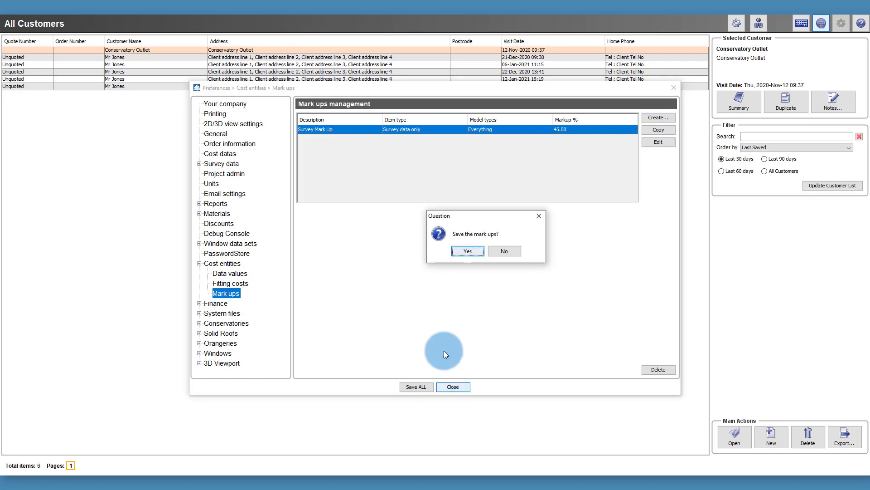
left_click(468, 251)
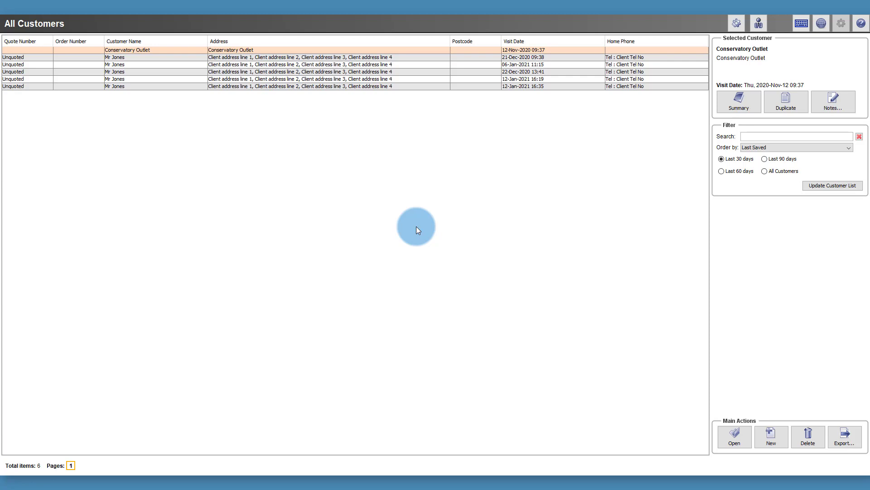
Reopen the Conservatory Outlet project and switch it to Live Mode with the Delete Reports option
double_click(336, 49)
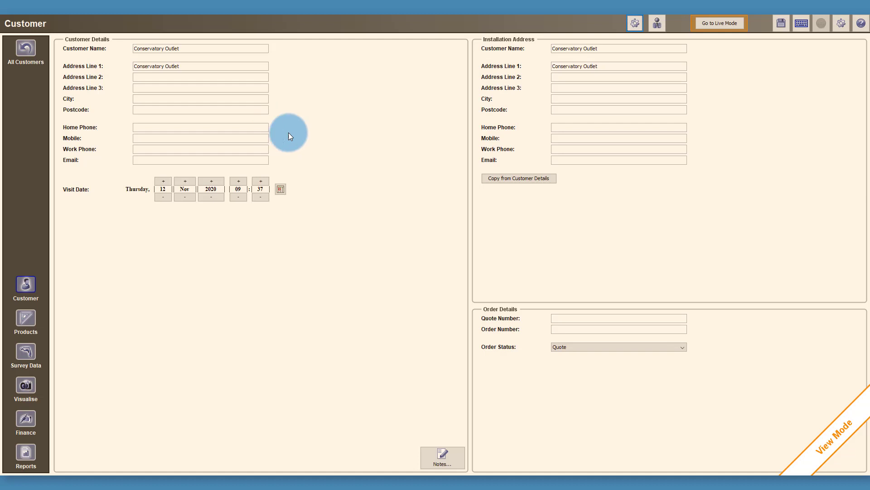
left_click(730, 26)
left_click(388, 291)
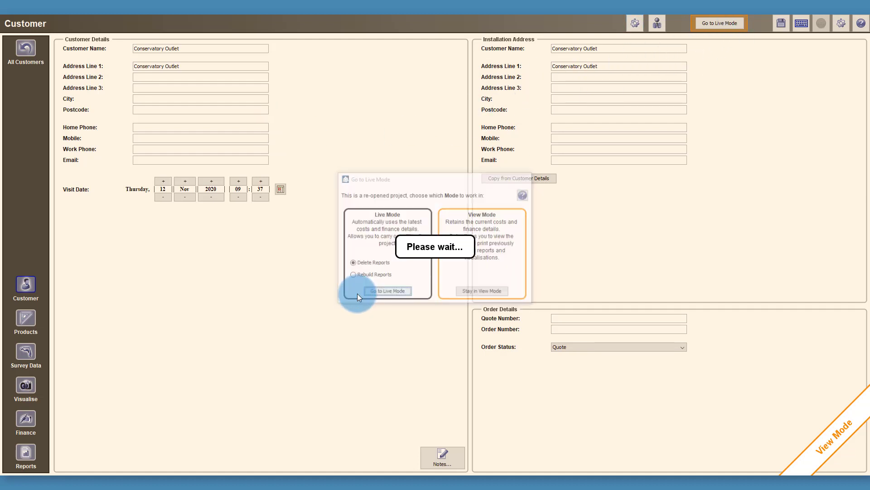
Include Waste Removal from Category A on the survey data's Test Page and open its cost for editing
left_click(28, 355)
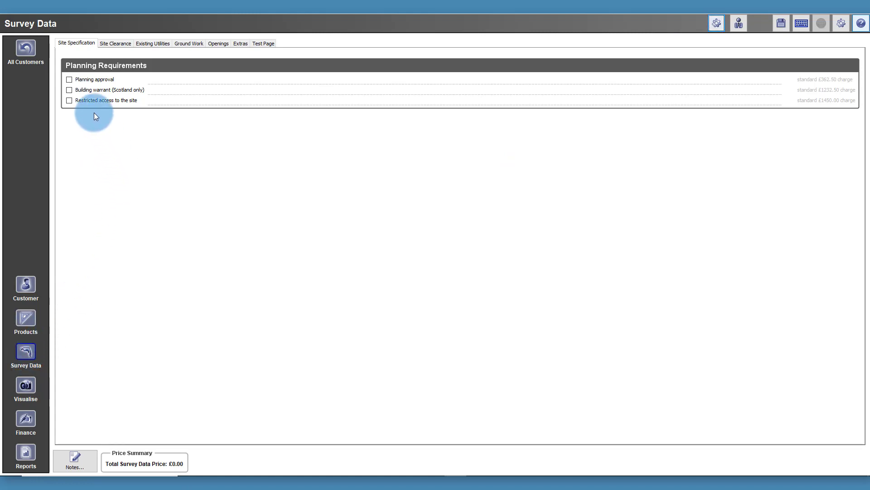
left_click(127, 46)
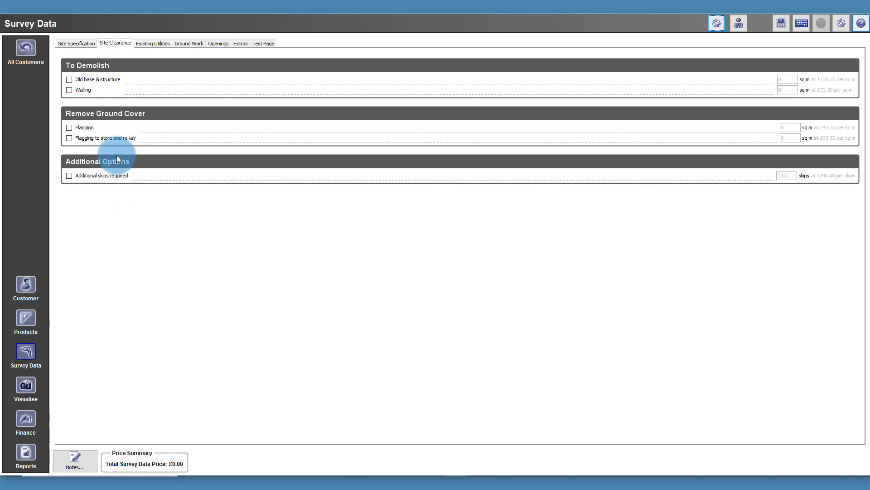
left_click(269, 44)
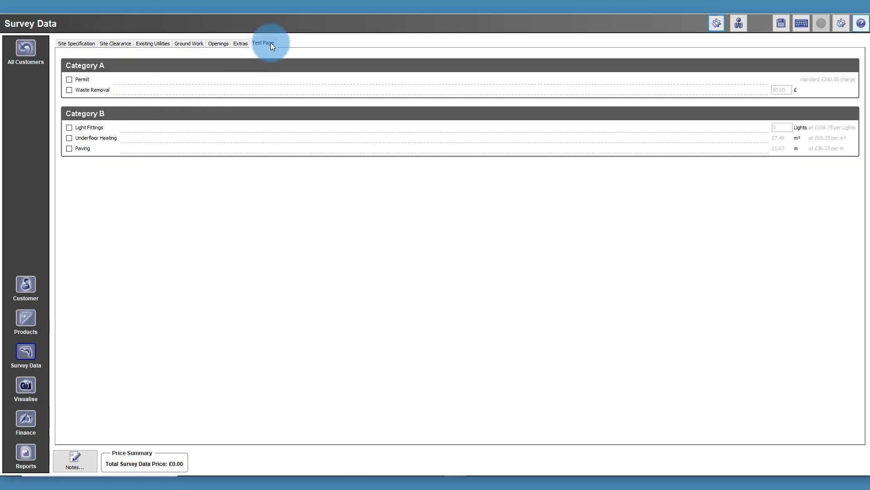
left_click(70, 89)
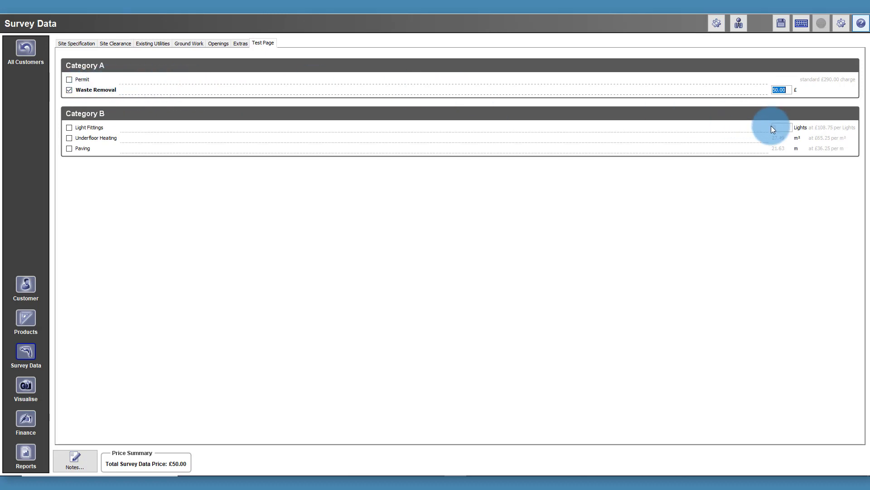
left_click(792, 91)
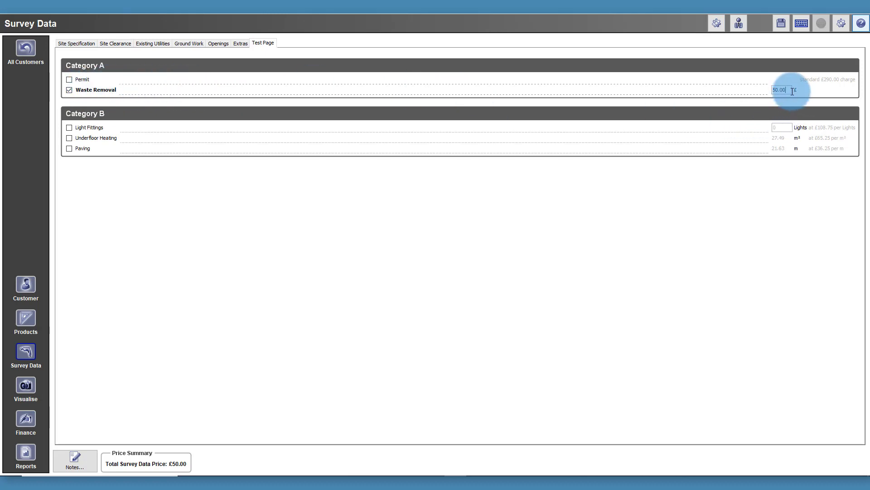